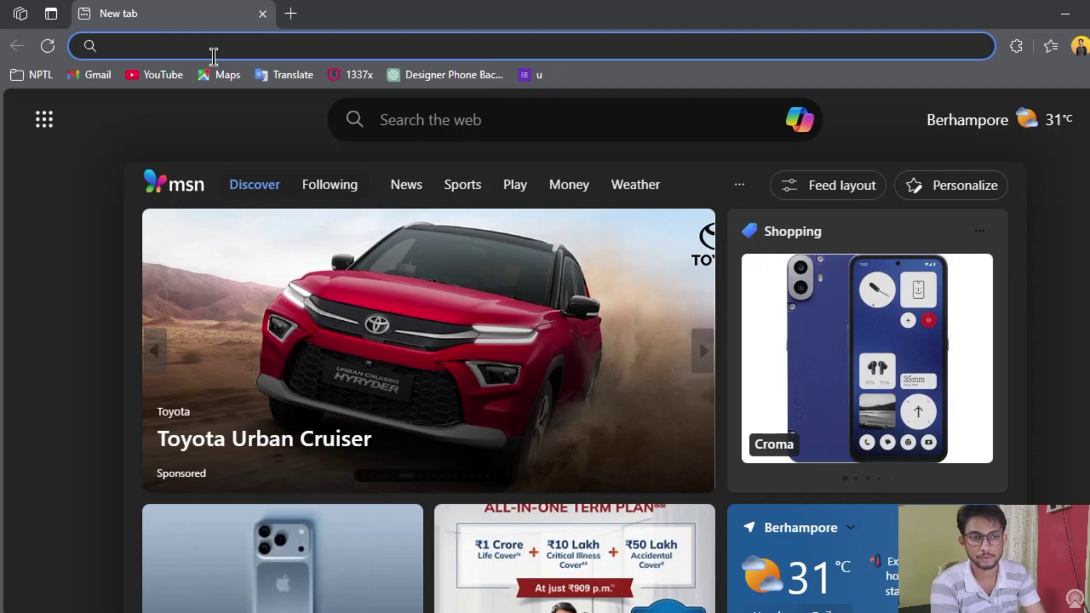
# Search the web for 'my sql download' and open the official MySQL Downloads page
pyautogui.write('my sql')
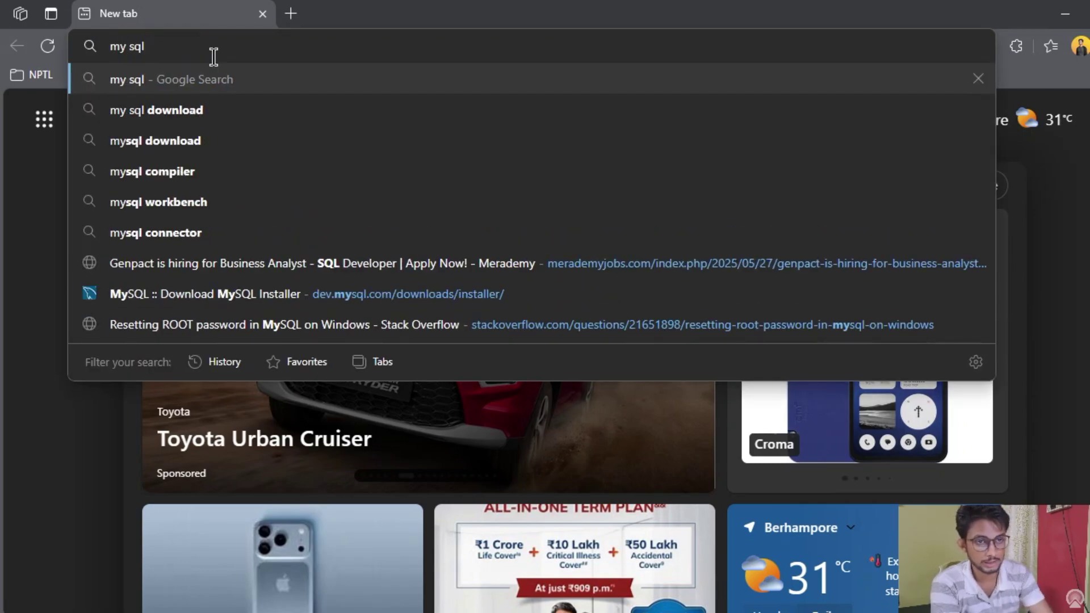
pyautogui.click(269, 116)
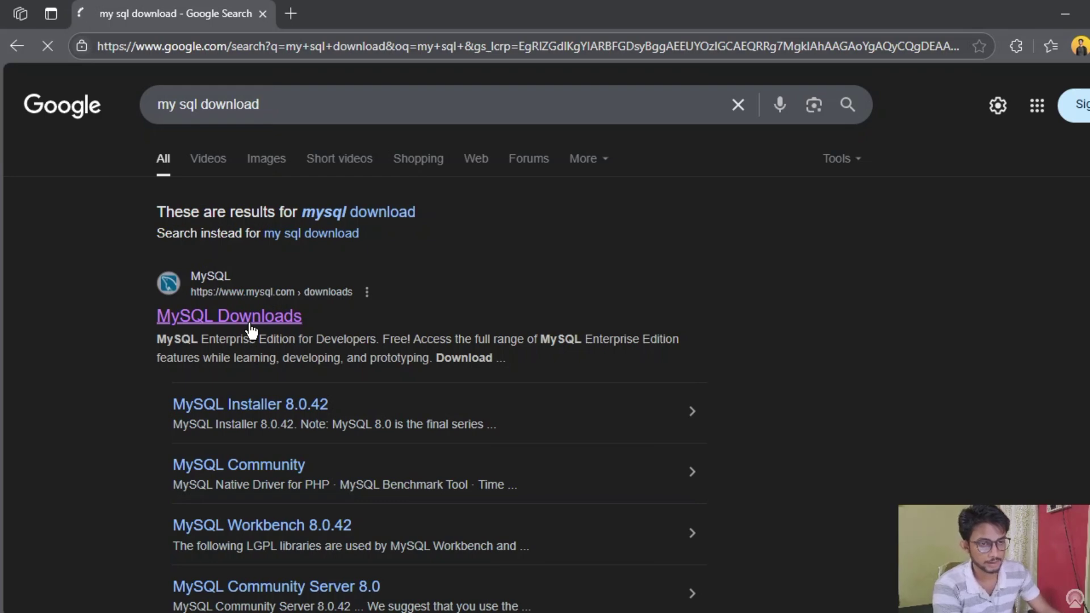
pyautogui.click(250, 322)
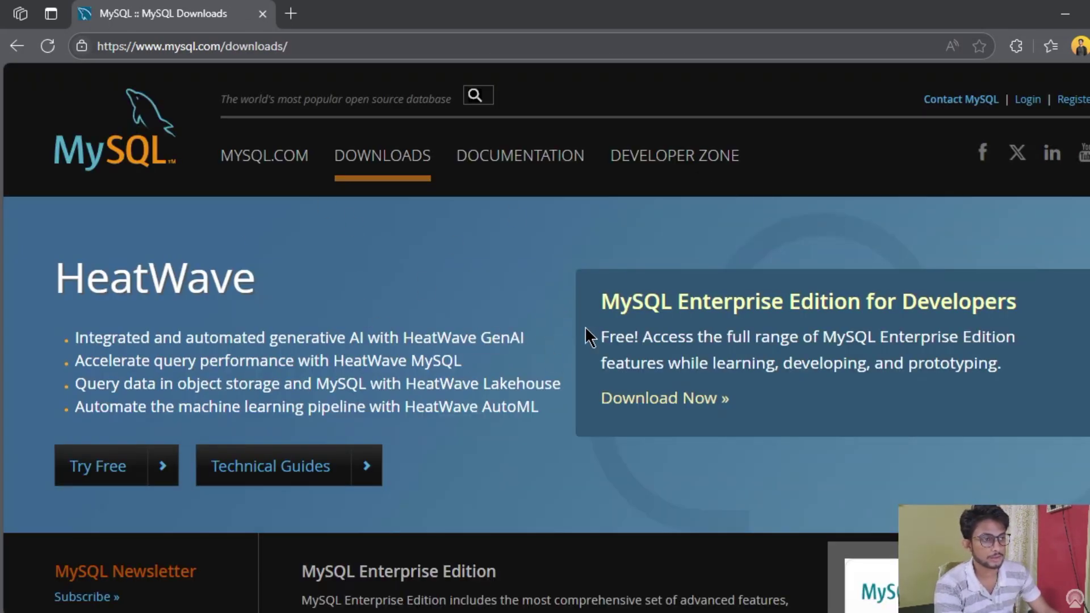
# Go to MySQL Community (GPL) Downloads, then the MySQL Installer for Windows page
pyautogui.scroll(-12, 500, 302)
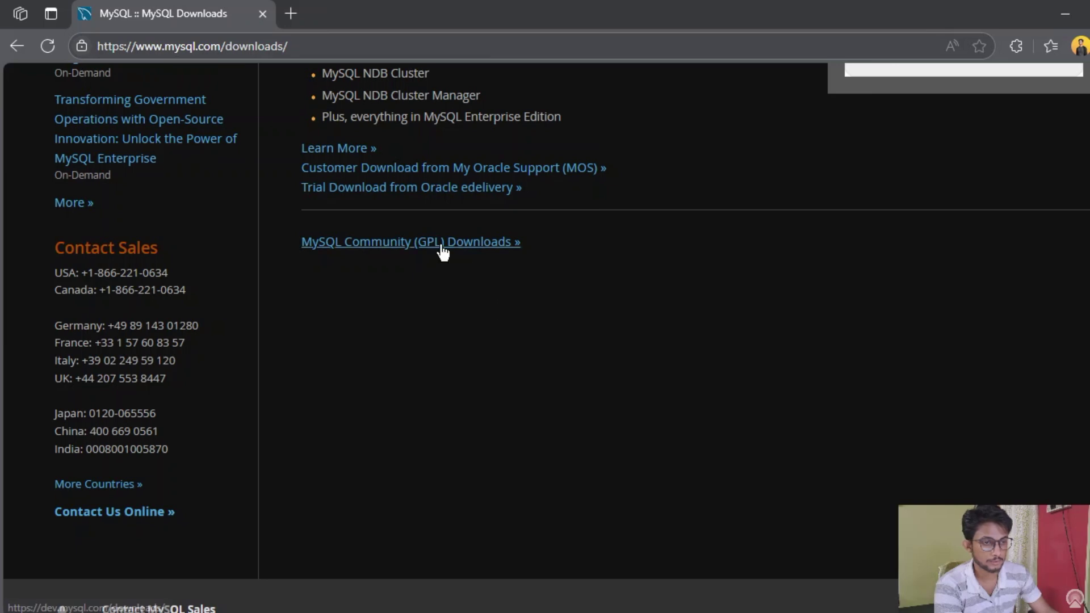
pyautogui.click(416, 243)
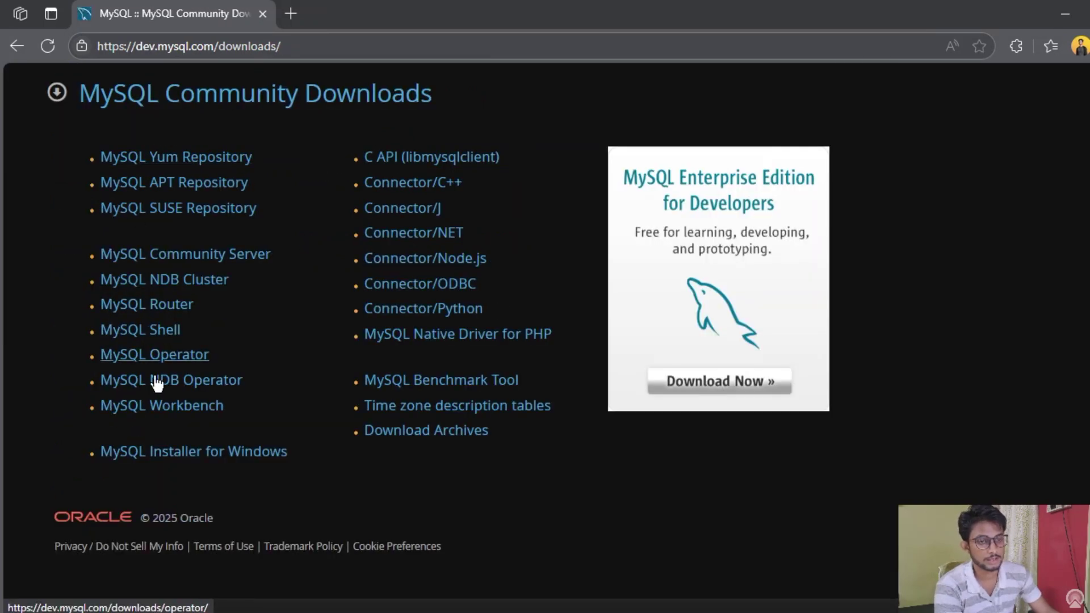
pyautogui.click(194, 459)
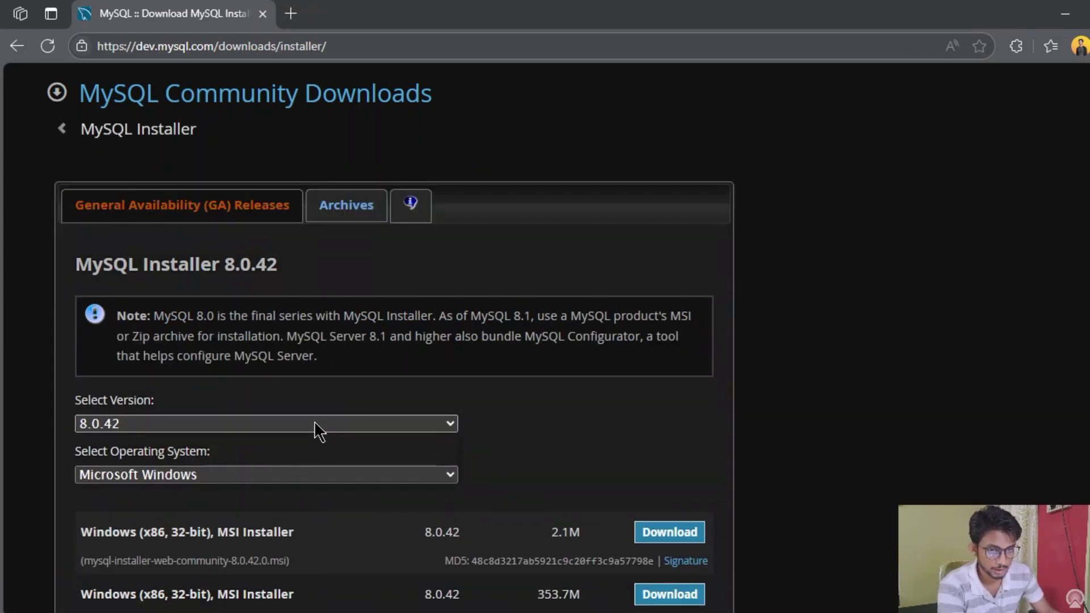
# Select version 8.0.42 and Microsoft Windows, then download the 353.7M MSI installer
pyautogui.click(313, 427)
pyautogui.click(208, 447)
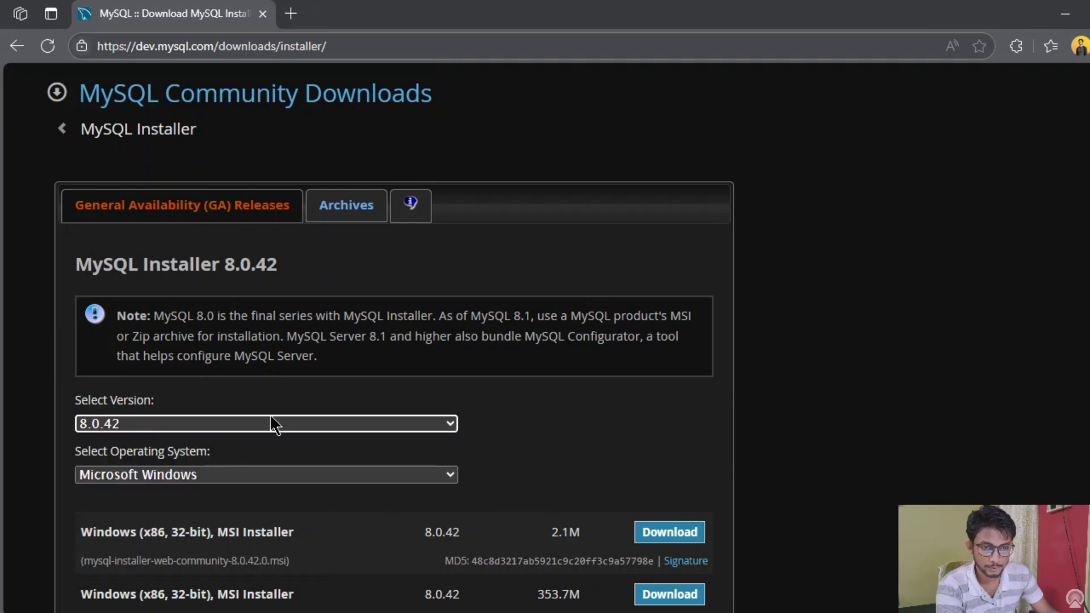
pyautogui.scroll(-2, 353, 377)
pyautogui.click(274, 390)
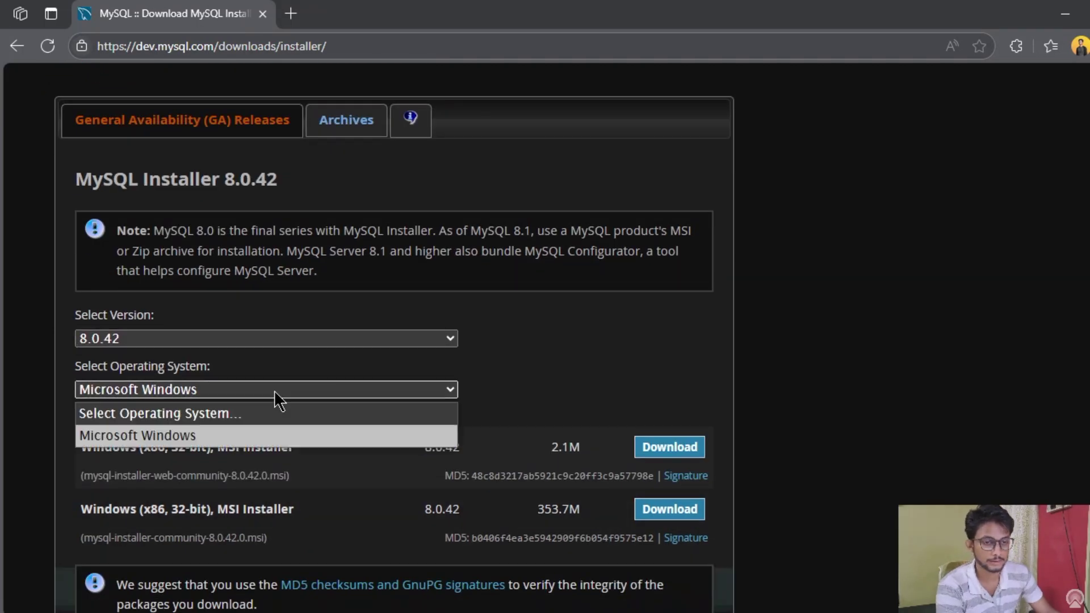
pyautogui.click(188, 435)
pyautogui.scroll(-3, 284, 284)
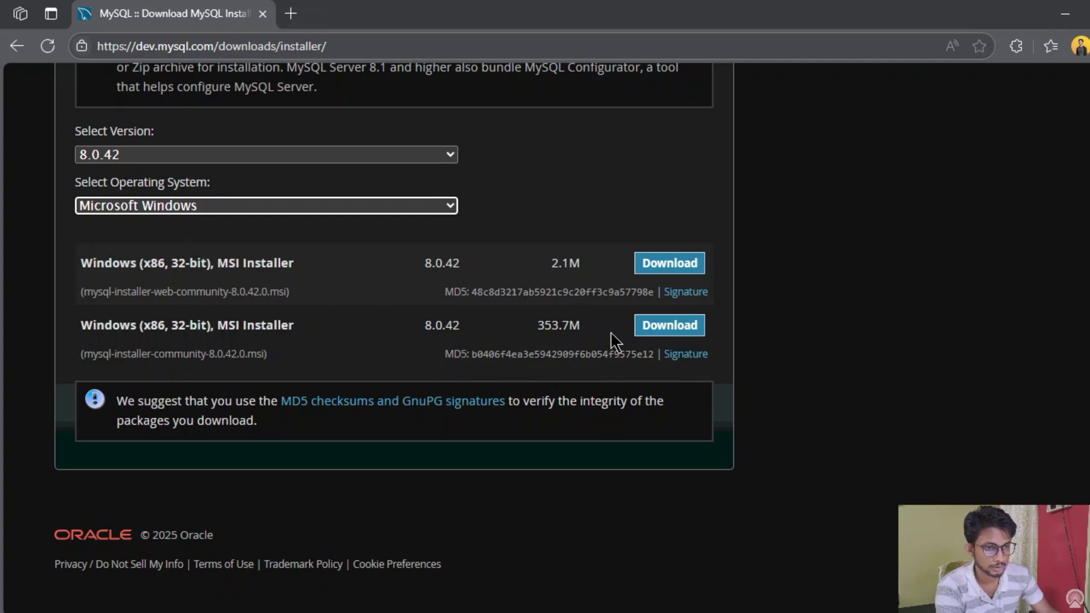
pyautogui.click(670, 324)
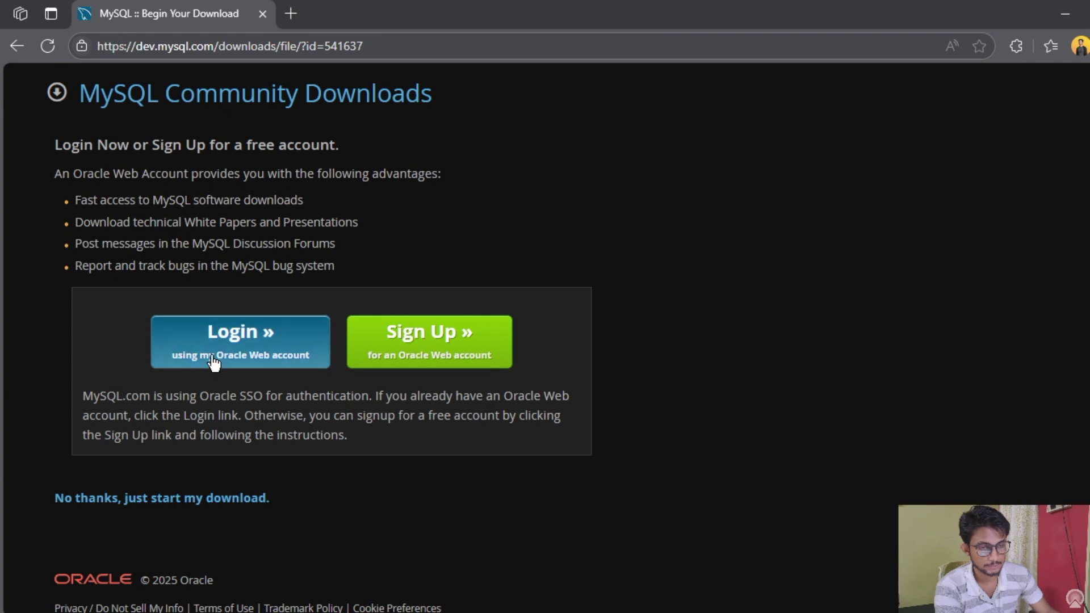
# Skip login, save mysql-installer-community-8.0.42.0.msi to the Desktop, and open it
pyautogui.click(141, 499)
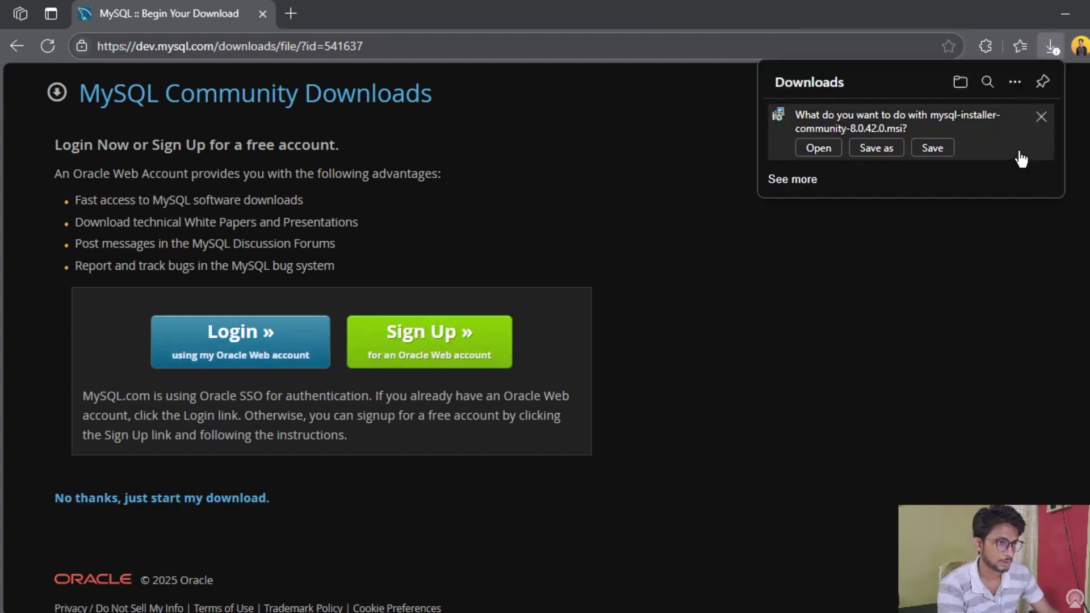
pyautogui.click(877, 148)
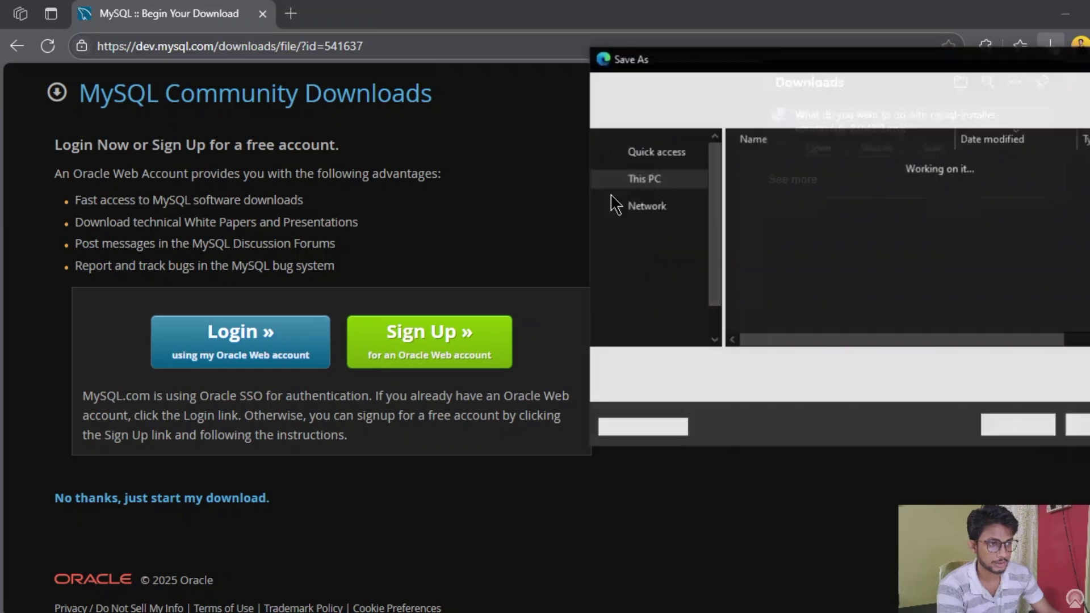
pyautogui.click(651, 205)
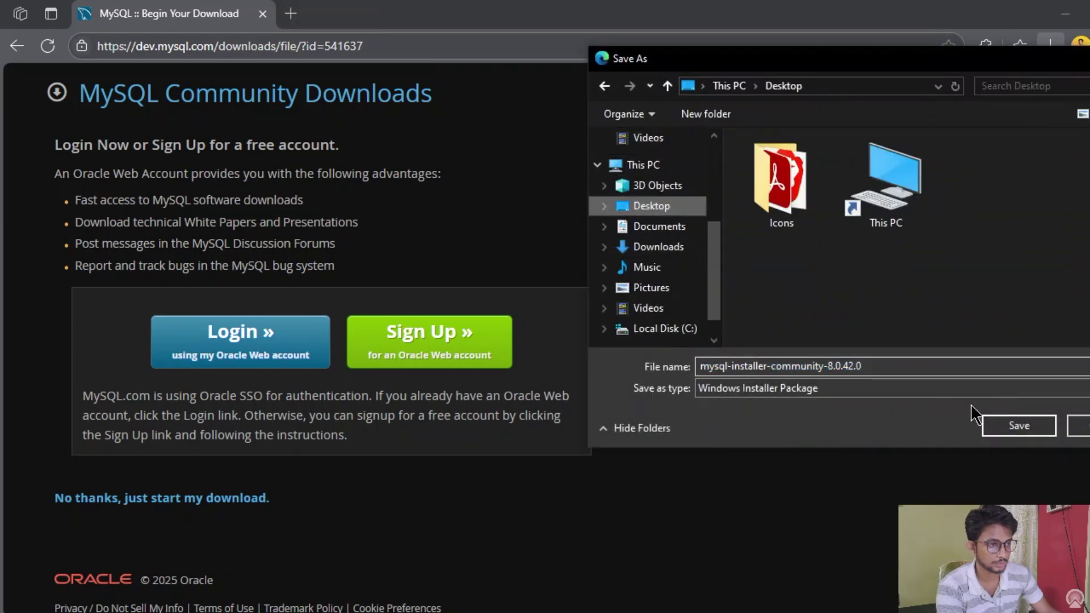
pyautogui.click(1013, 422)
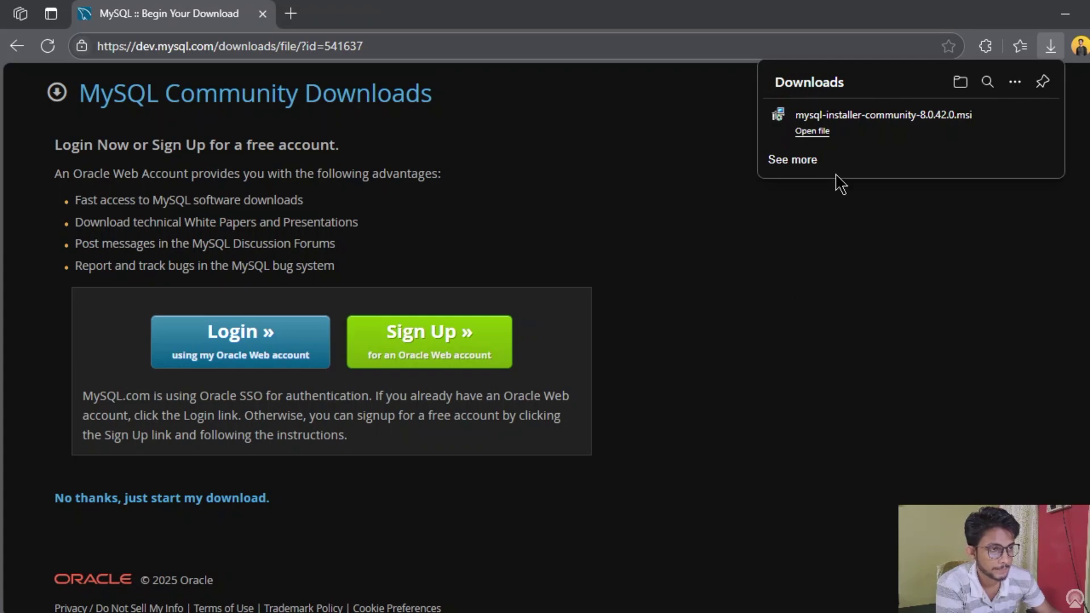
pyautogui.click(813, 132)
# Allow the MySQL Installer to run and minimize Edge while it loads to Choosing a Setup Type
pyautogui.click(634, 336)
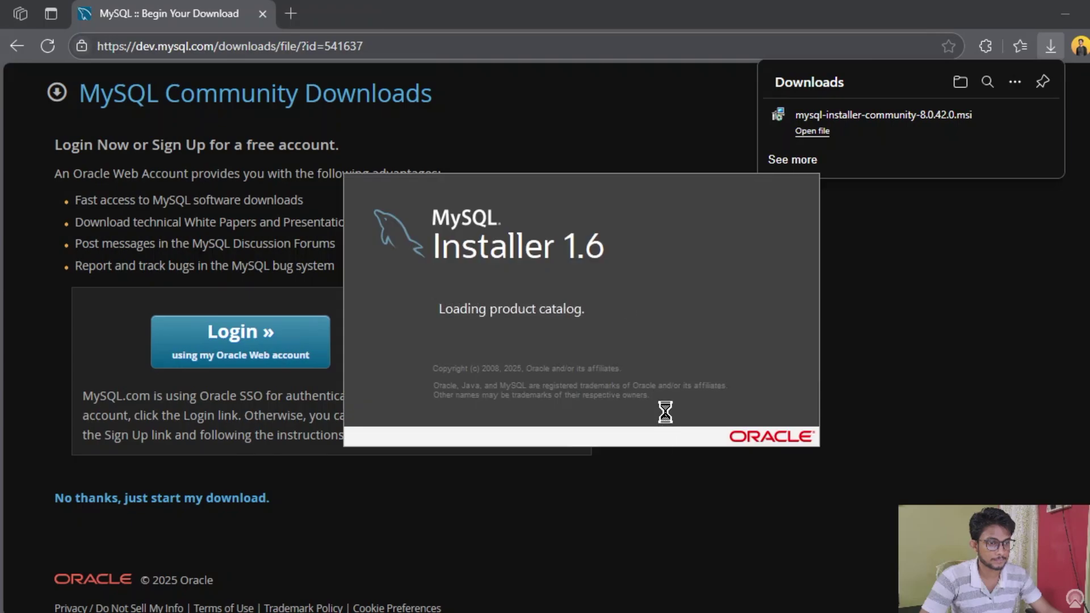
pyautogui.click(1059, 16)
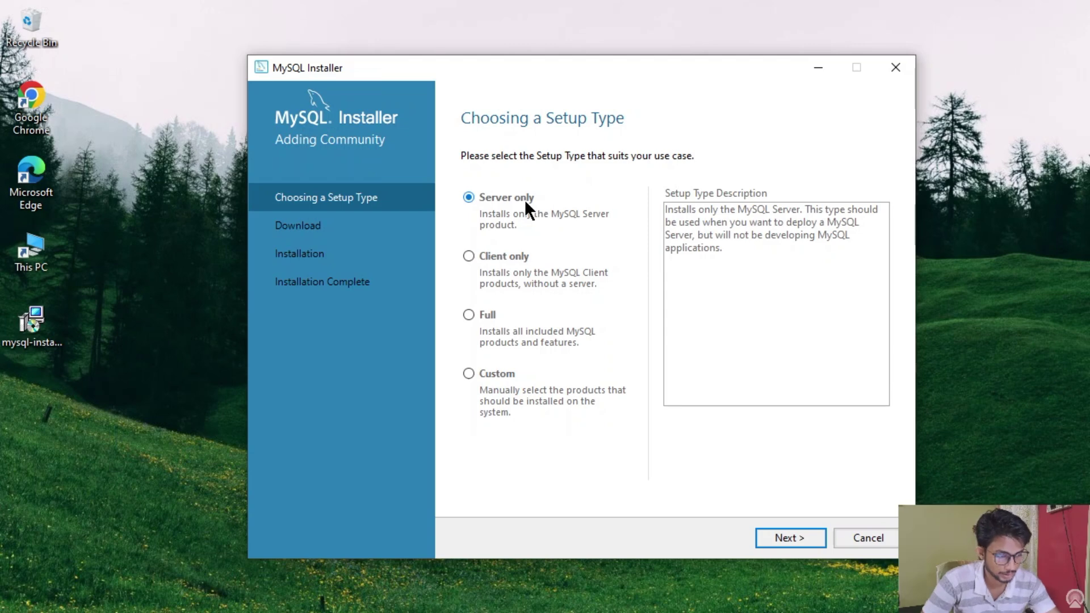
# Choose the Custom setup type and add MySQL Server 8.0.42 - X64 to the install list
pyautogui.click(493, 373)
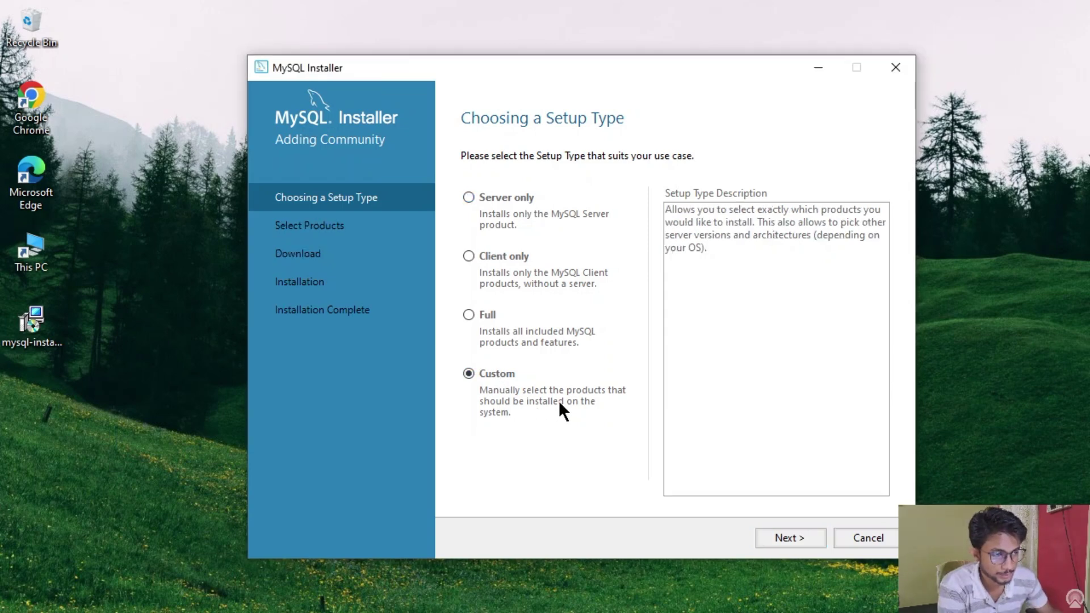
pyautogui.click(771, 540)
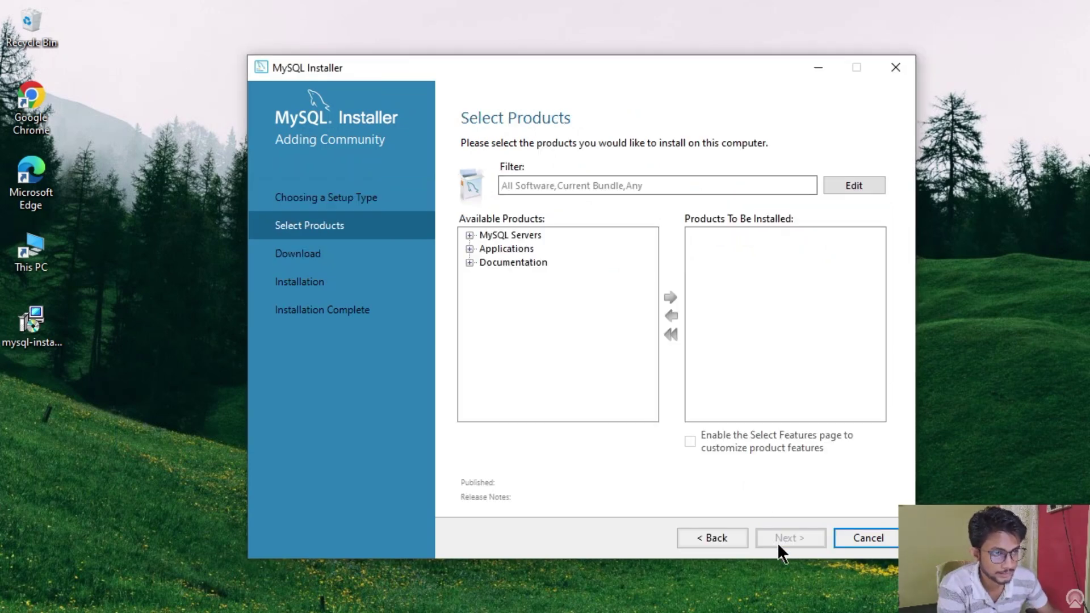
pyautogui.click(471, 234)
pyautogui.click(487, 250)
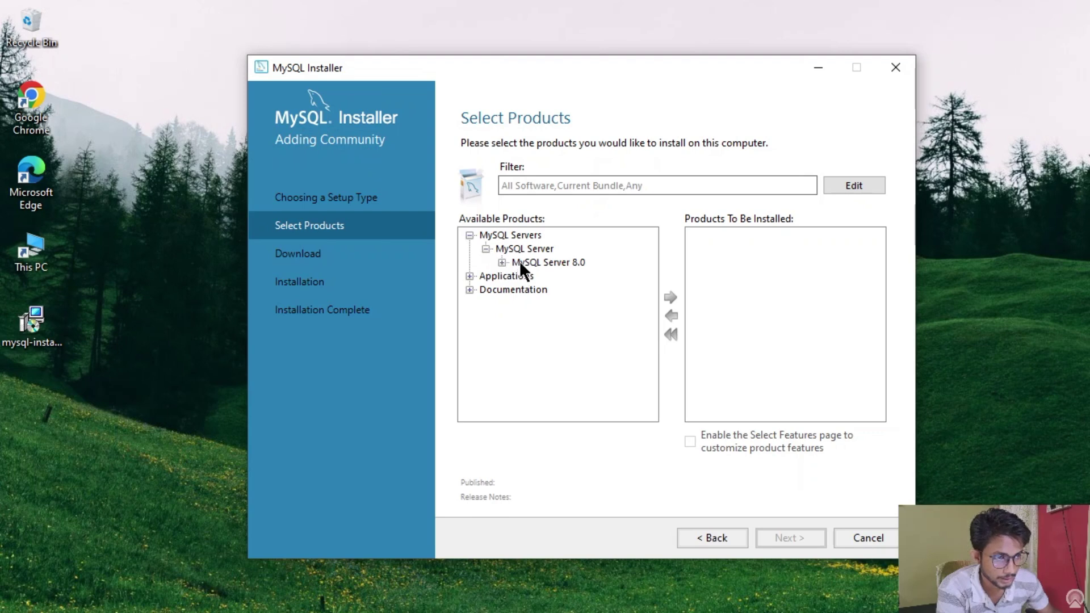
pyautogui.click(502, 262)
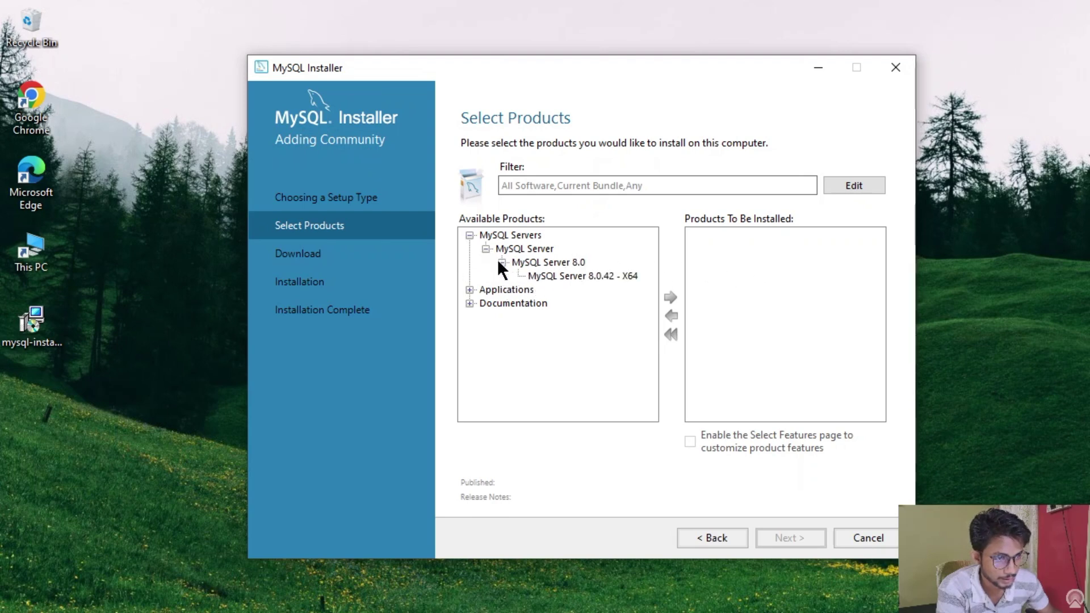
pyautogui.click(577, 274)
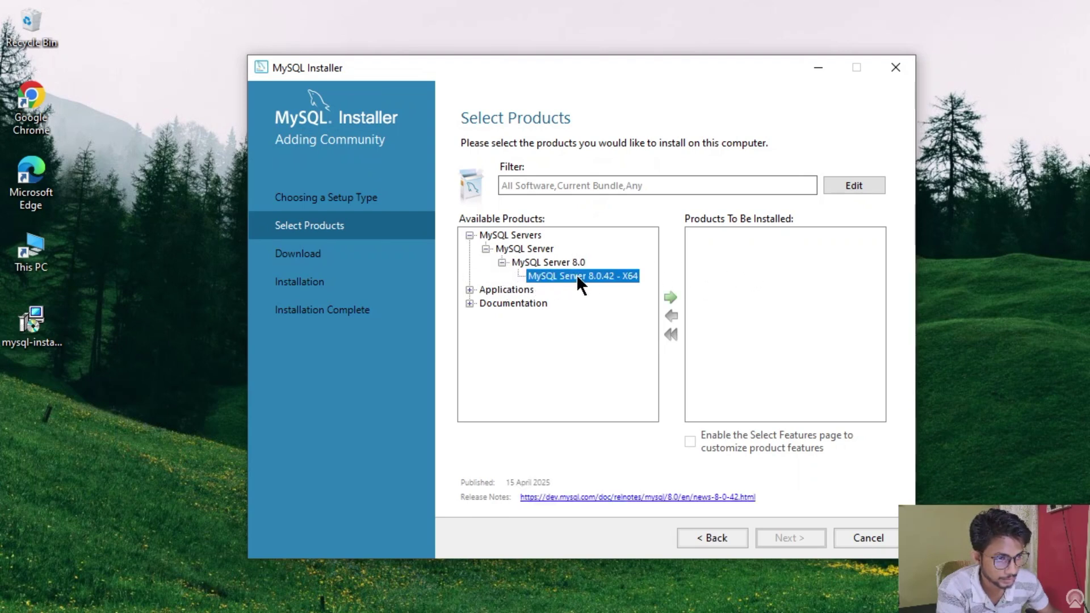
pyautogui.click(671, 298)
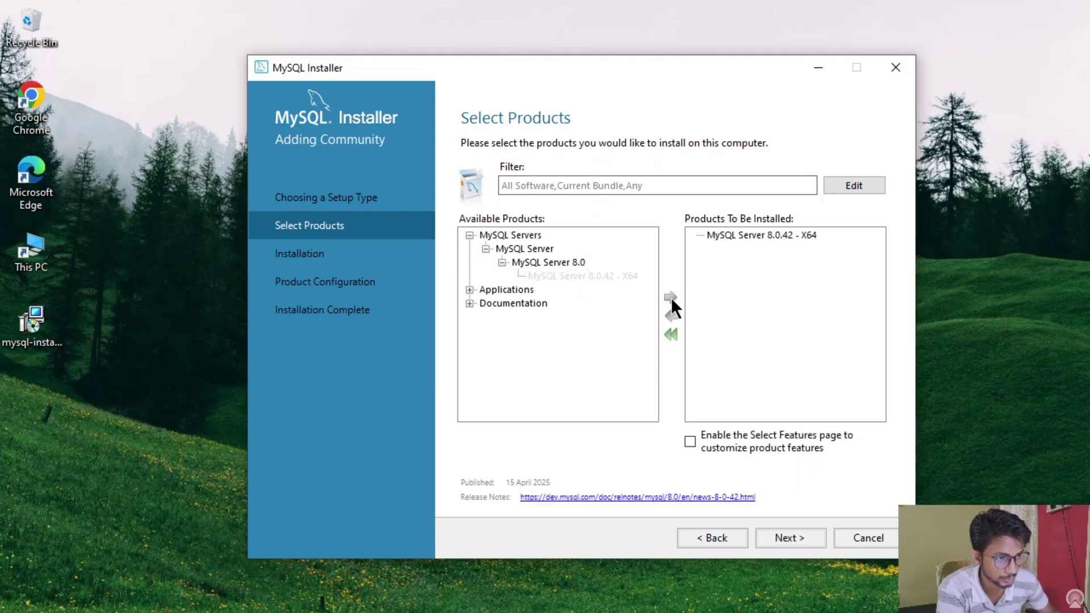
# Add MySQL Workbench 8.0.42 - X64 to the products to be installed
pyautogui.click(469, 290)
pyautogui.click(484, 303)
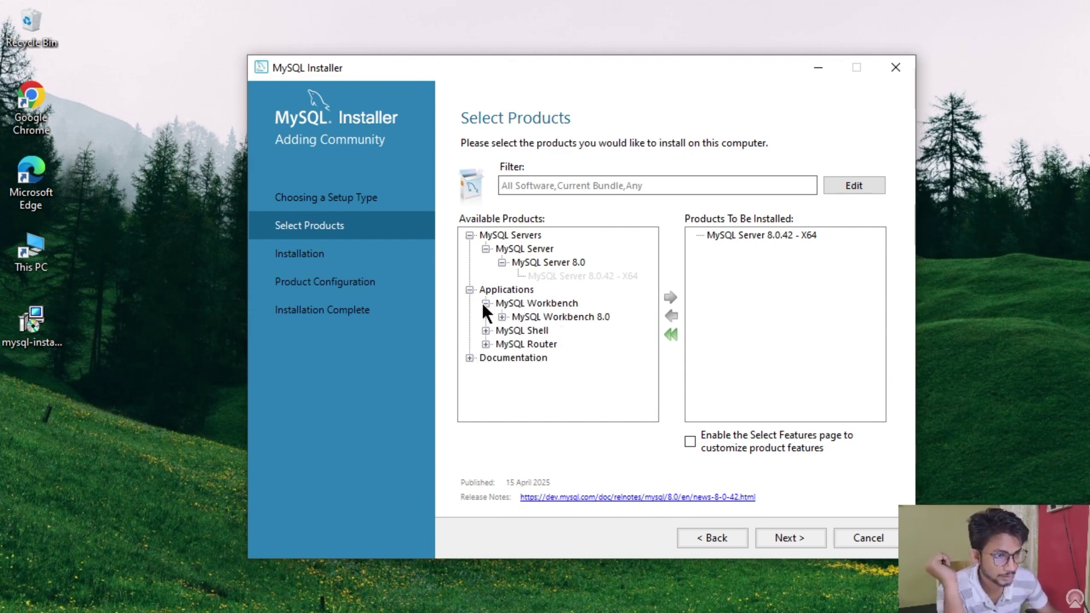
pyautogui.click(500, 316)
pyautogui.click(528, 329)
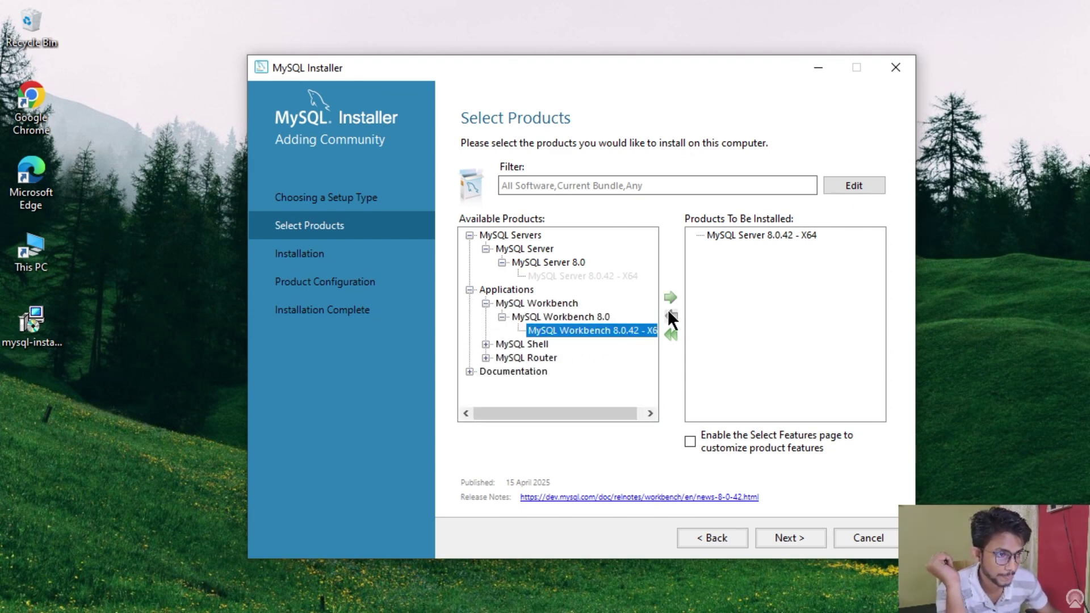
pyautogui.click(670, 297)
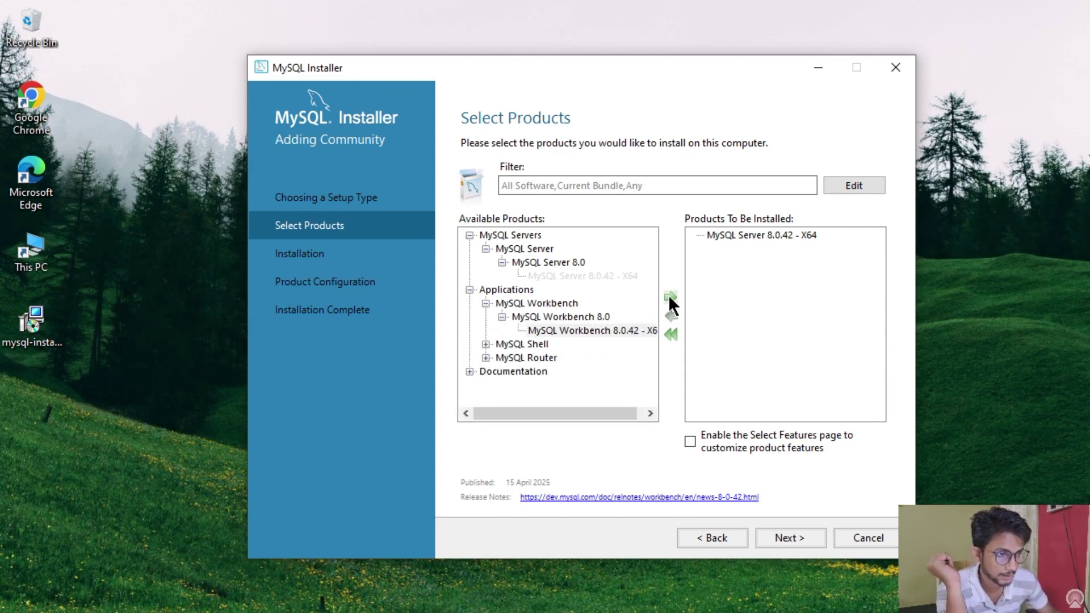
# Add MySQL Shell 8.0.42 - X64 to the install list and proceed to Installation
pyautogui.click(485, 344)
pyautogui.click(501, 358)
pyautogui.click(562, 371)
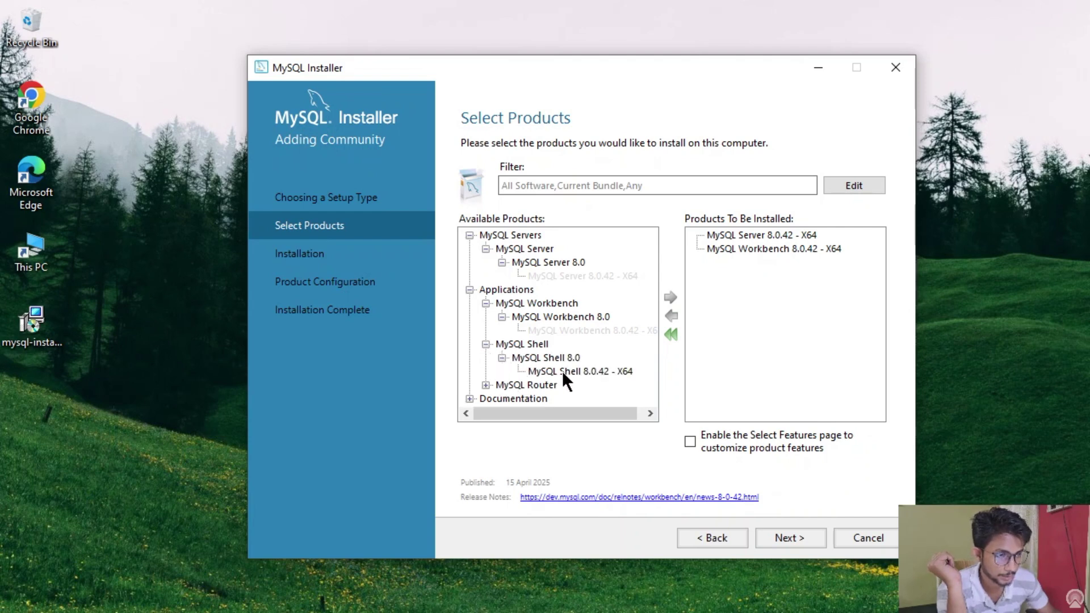
pyautogui.click(668, 300)
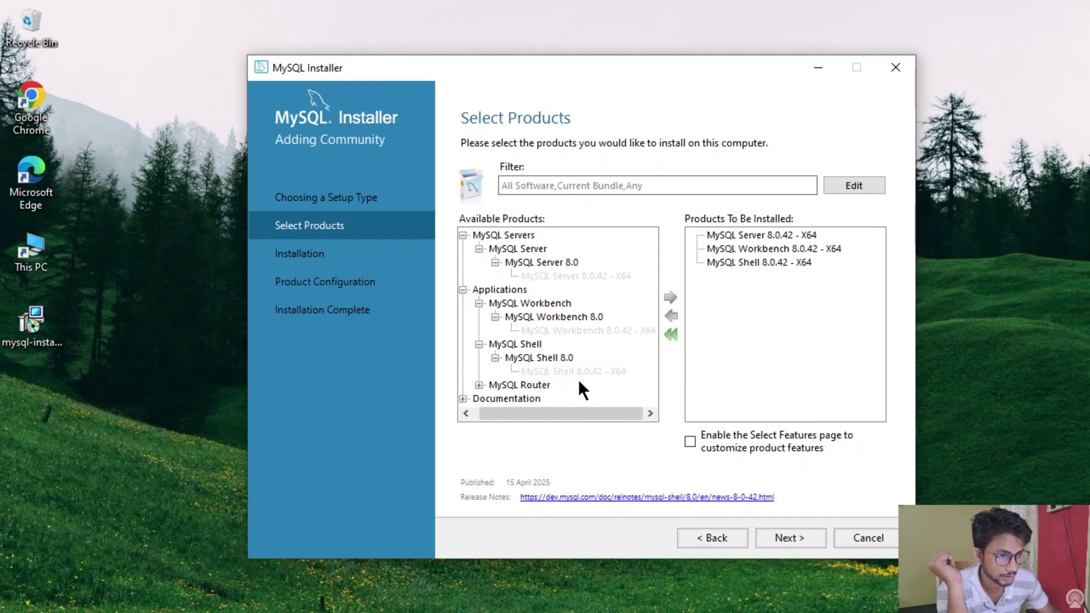
pyautogui.click(955, 387)
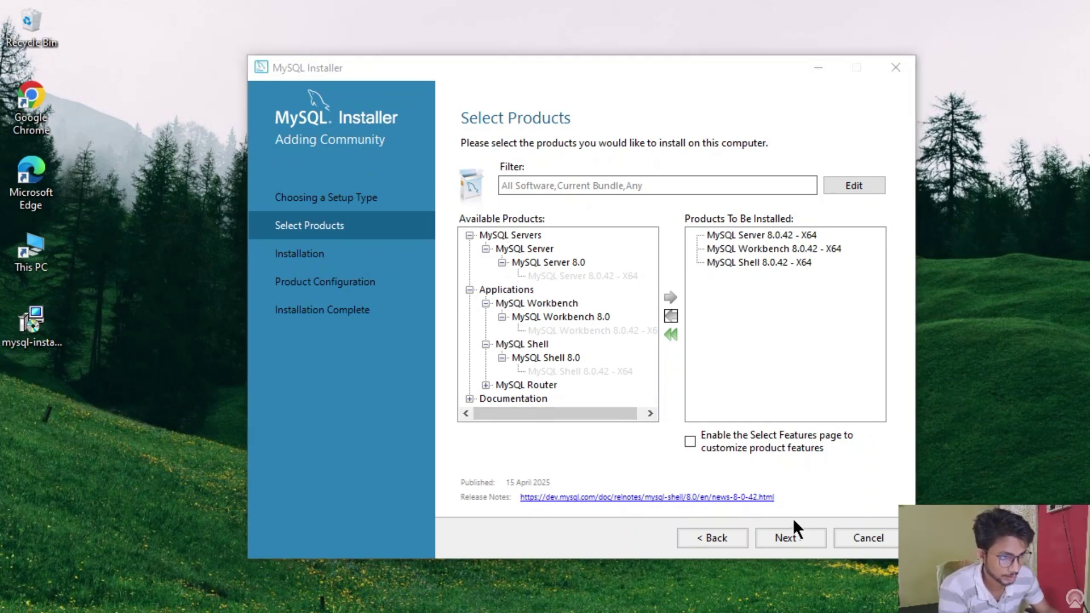
pyautogui.click(809, 534)
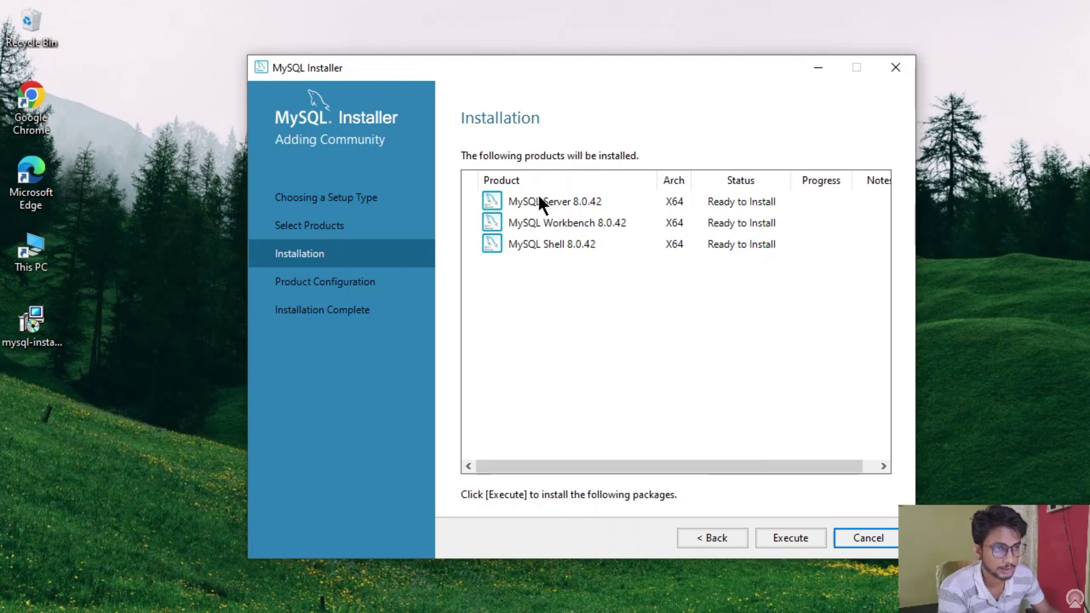
# Execute the installation of Server, Workbench and Shell 8.0.42 and continue to Product Configuration
pyautogui.click(779, 537)
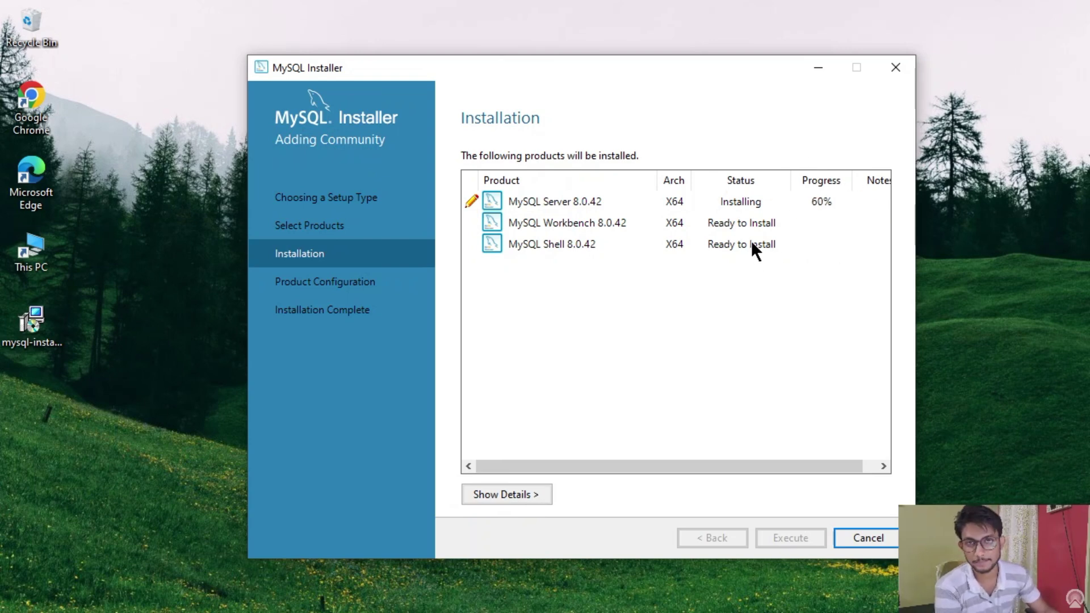
pyautogui.click(956, 310)
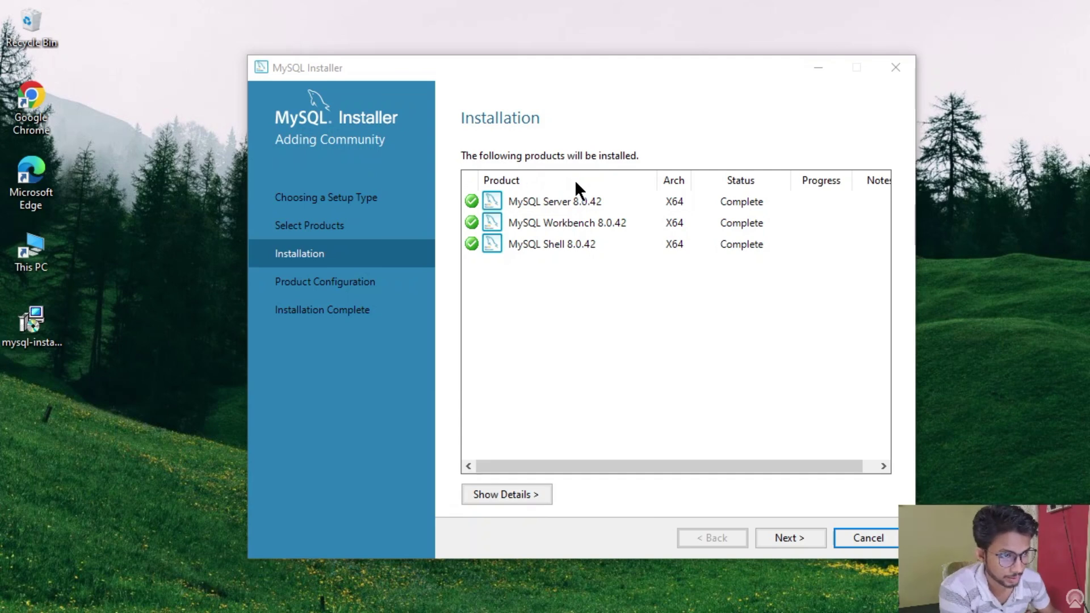
pyautogui.click(782, 529)
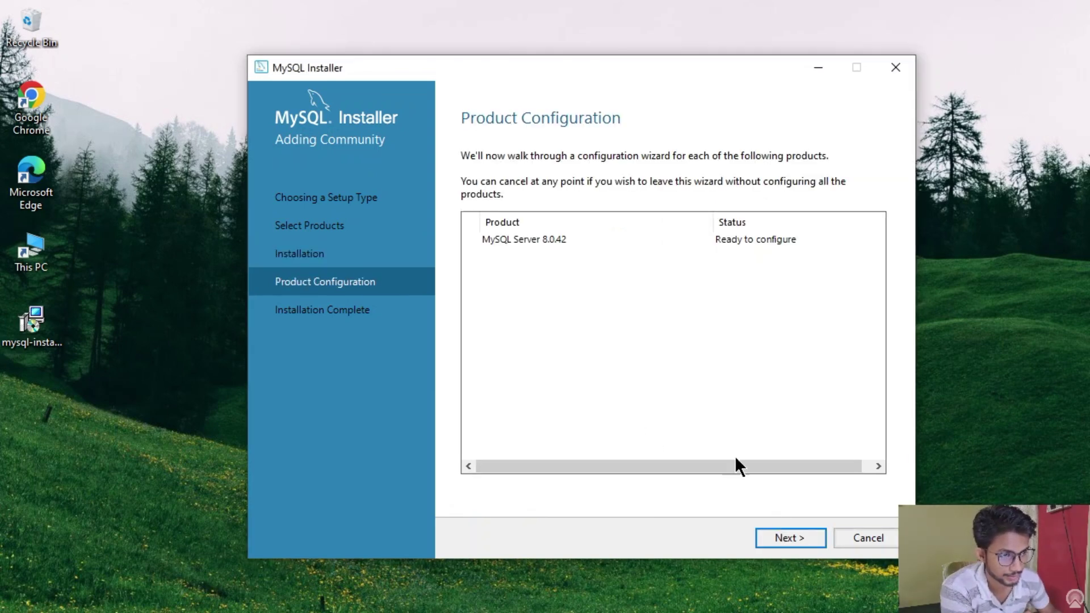
# Accept Development Computer on port 3306 and strong password encryption for MySQL Server 8.0.42
pyautogui.click(787, 530)
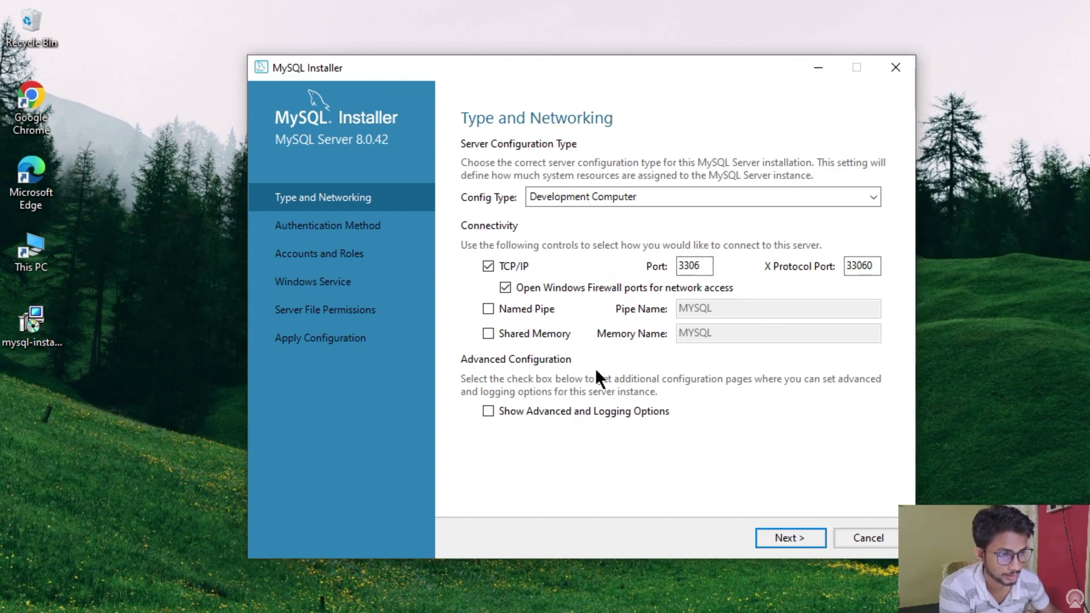
pyautogui.click(776, 537)
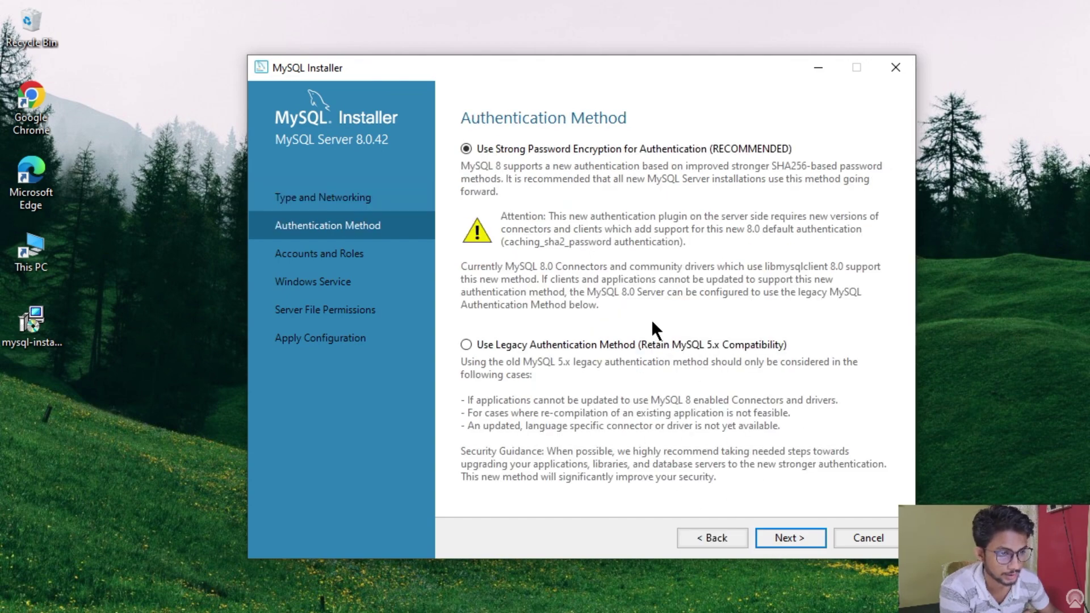
pyautogui.click(790, 538)
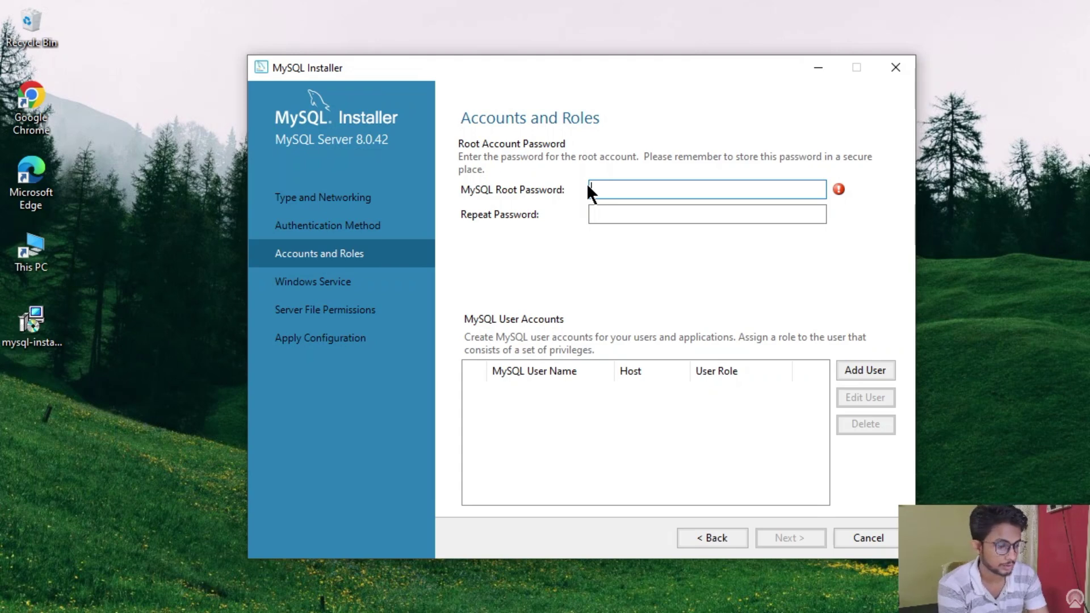
# Enter and repeat the root account password, then keep the MySQL80 Windows Service defaults
pyautogui.write('123')
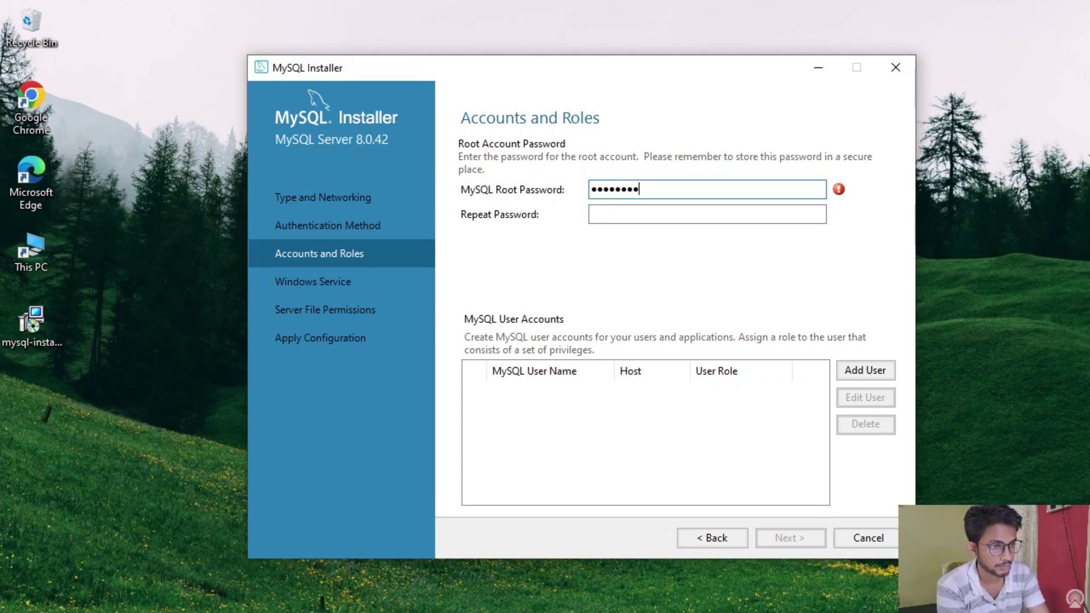
pyautogui.click(630, 214)
pyautogui.write('1234567')
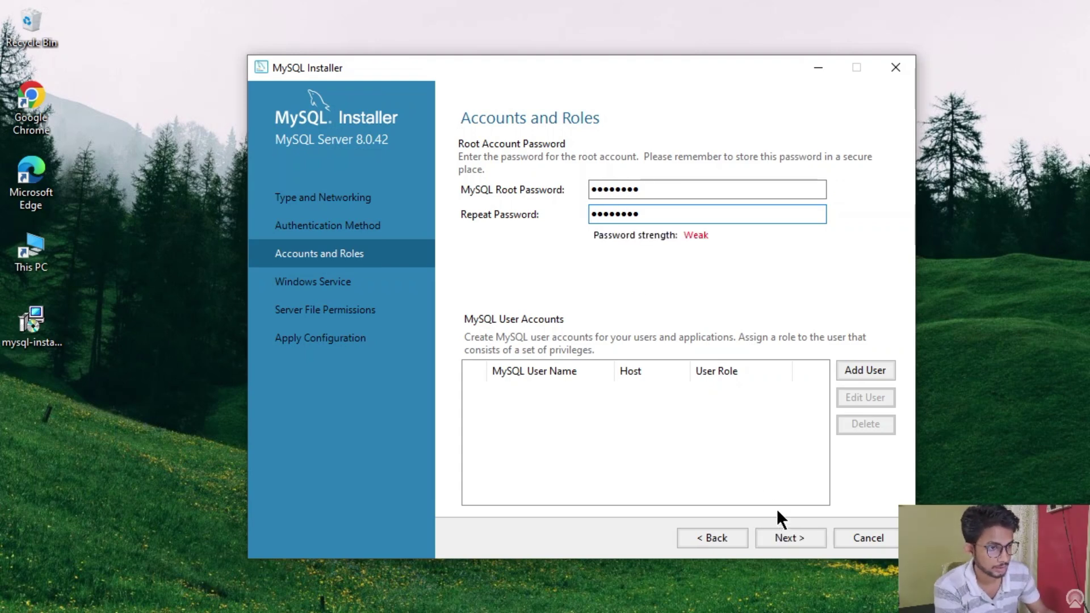
pyautogui.click(794, 538)
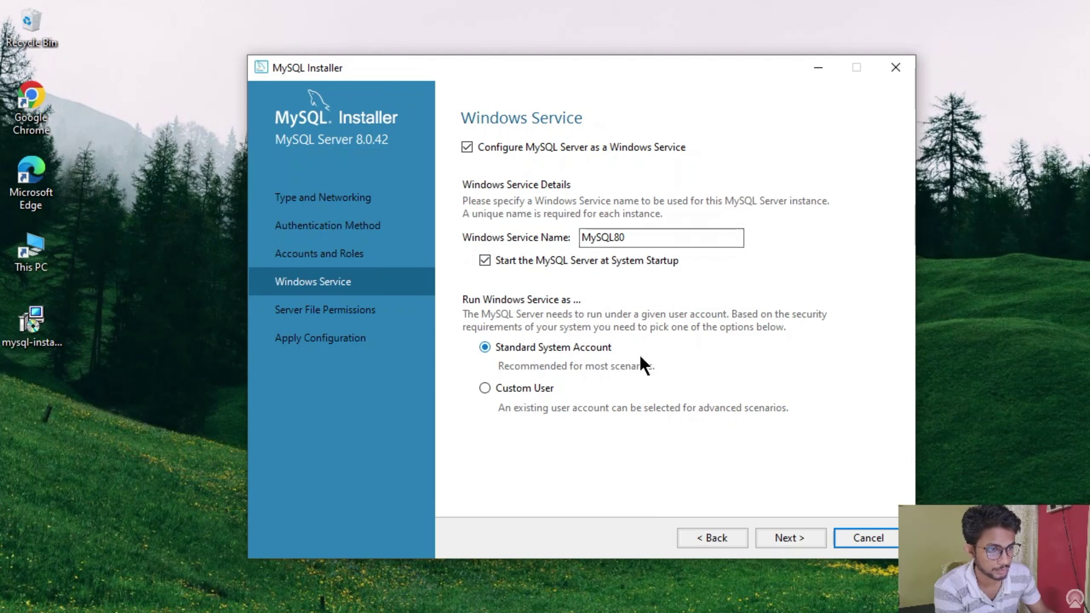
pyautogui.click(786, 548)
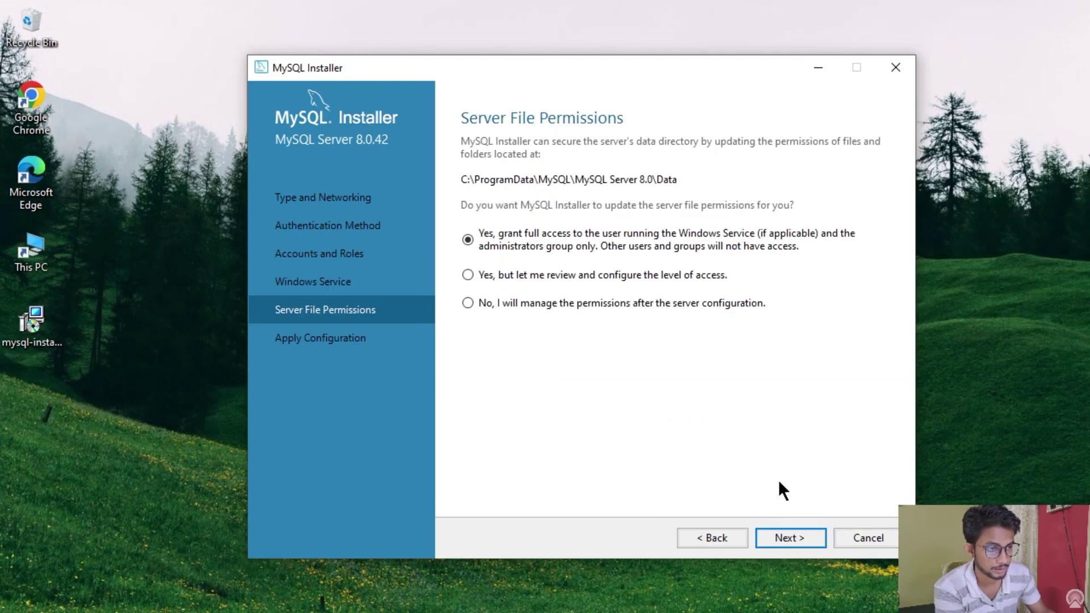
# Keep default file permissions, execute the server configuration, and finish through to installation complete
pyautogui.click(799, 541)
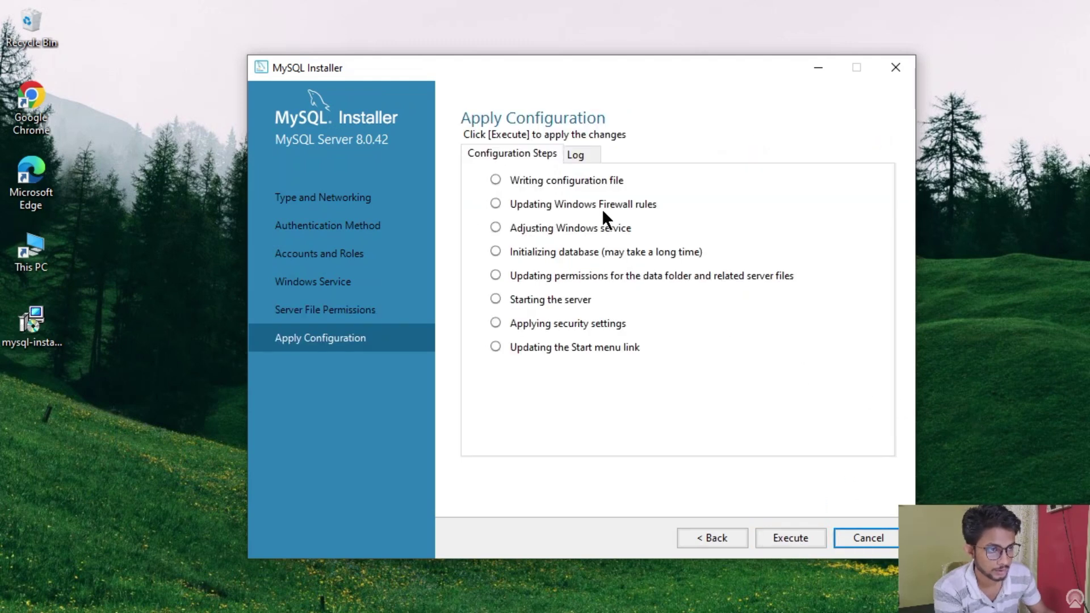
pyautogui.click(794, 539)
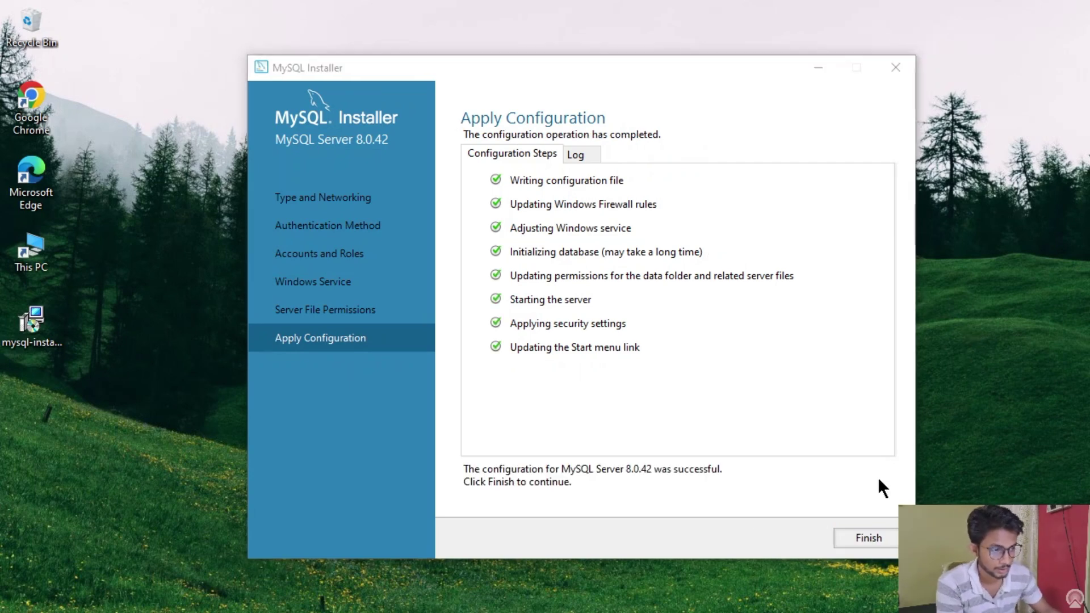
pyautogui.click(864, 541)
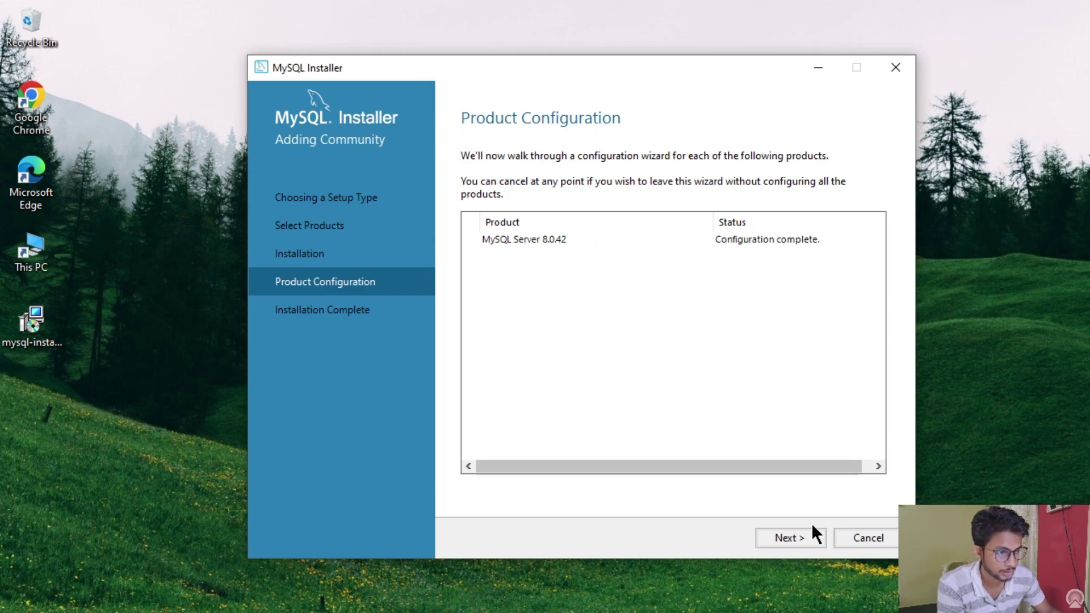
pyautogui.click(804, 534)
# Finish the installer to launch Workbench, confirm Local instance MySQL80, then minimize Workbench and Shell
pyautogui.click(864, 540)
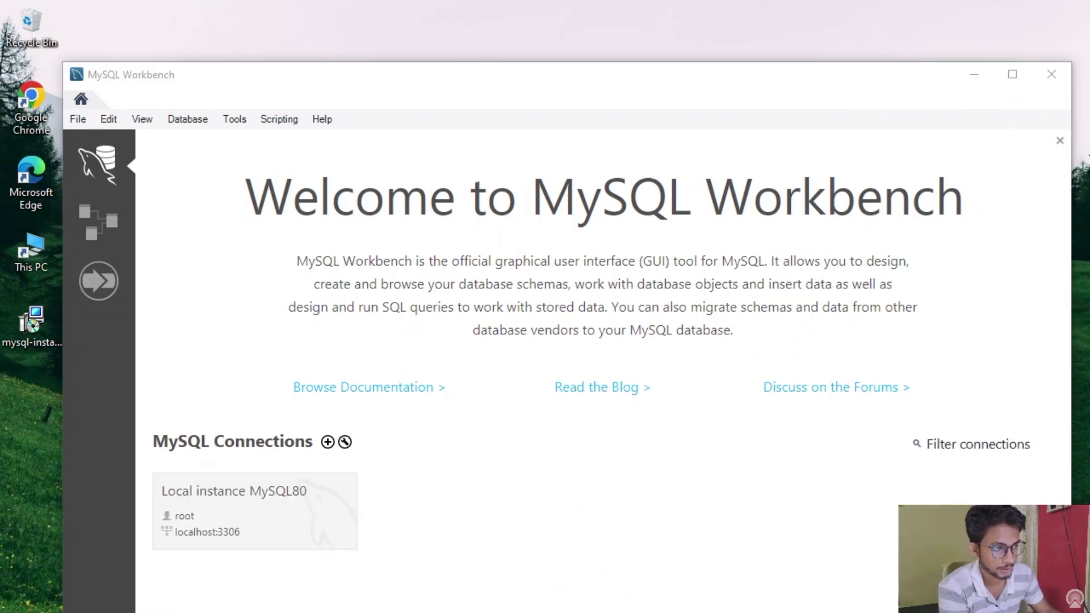
pyautogui.click(974, 74)
pyautogui.click(913, 78)
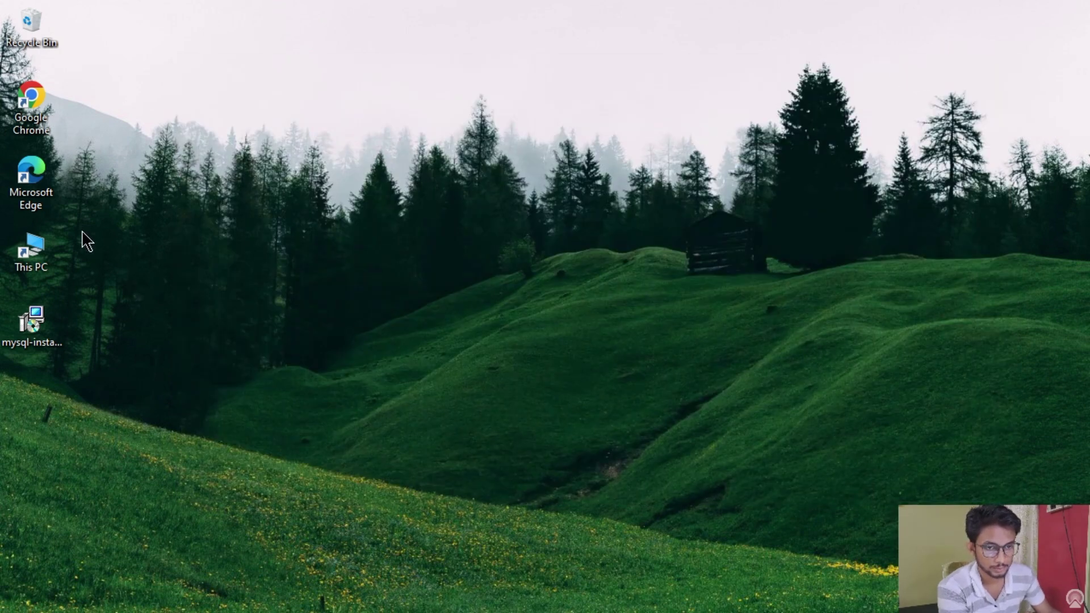
# In File Explorer, go from This PC through Local Disk (C:) and Program Files into the MySQL folder
pyautogui.doubleClick(32, 250)
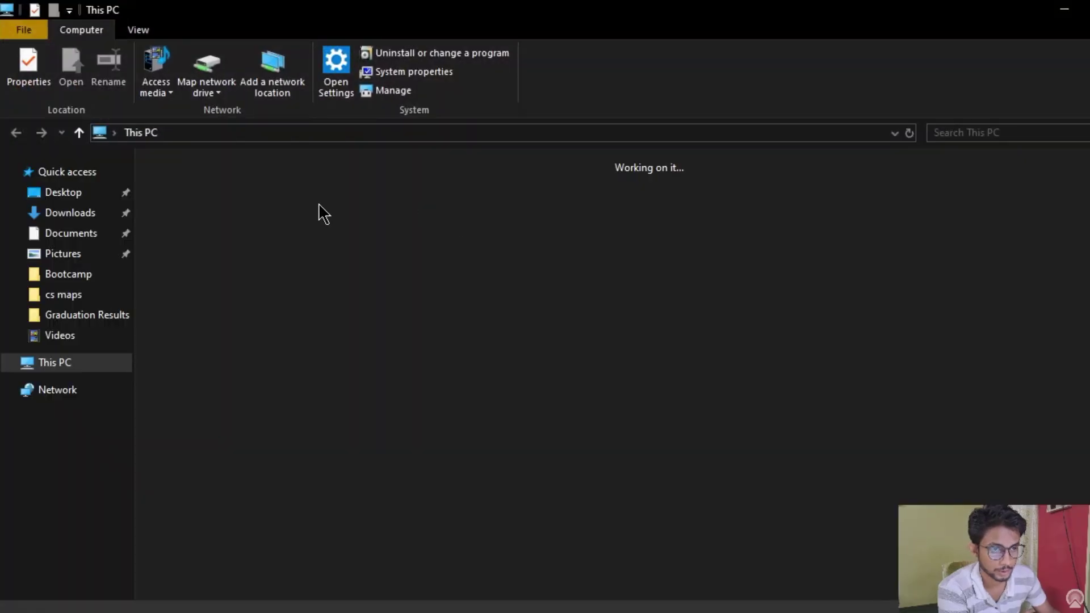
pyautogui.click(457, 333)
pyautogui.doubleClick(458, 333)
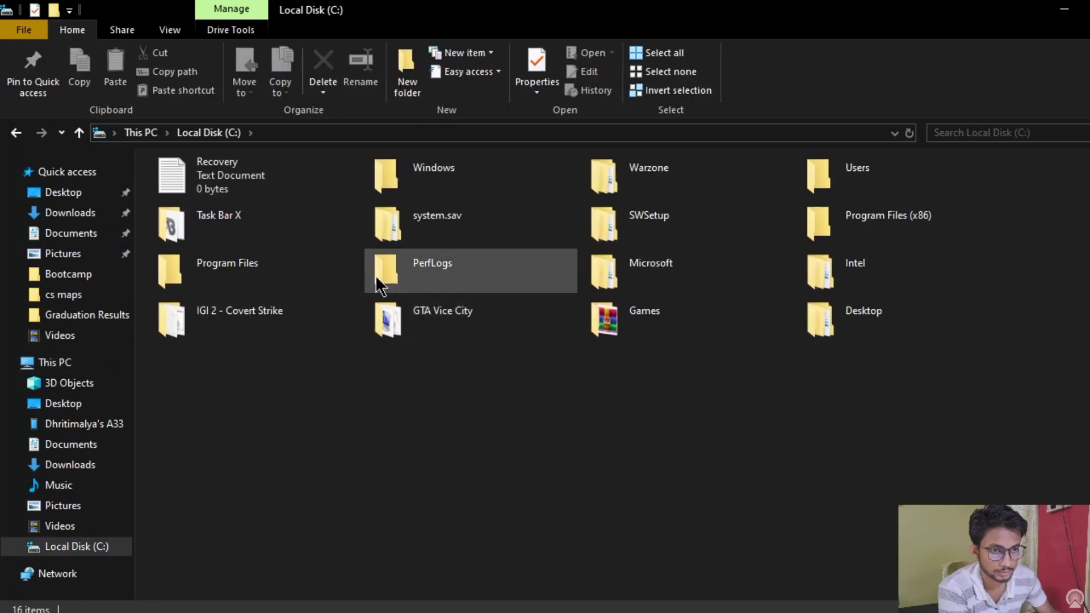
pyautogui.click(274, 262)
pyautogui.doubleClick(272, 261)
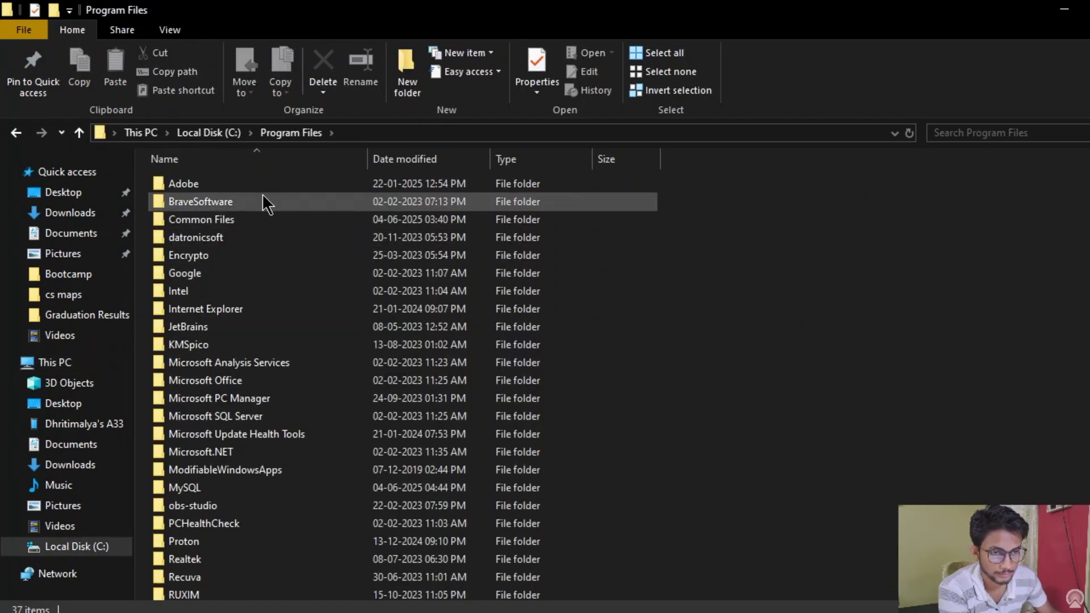
pyautogui.doubleClick(221, 490)
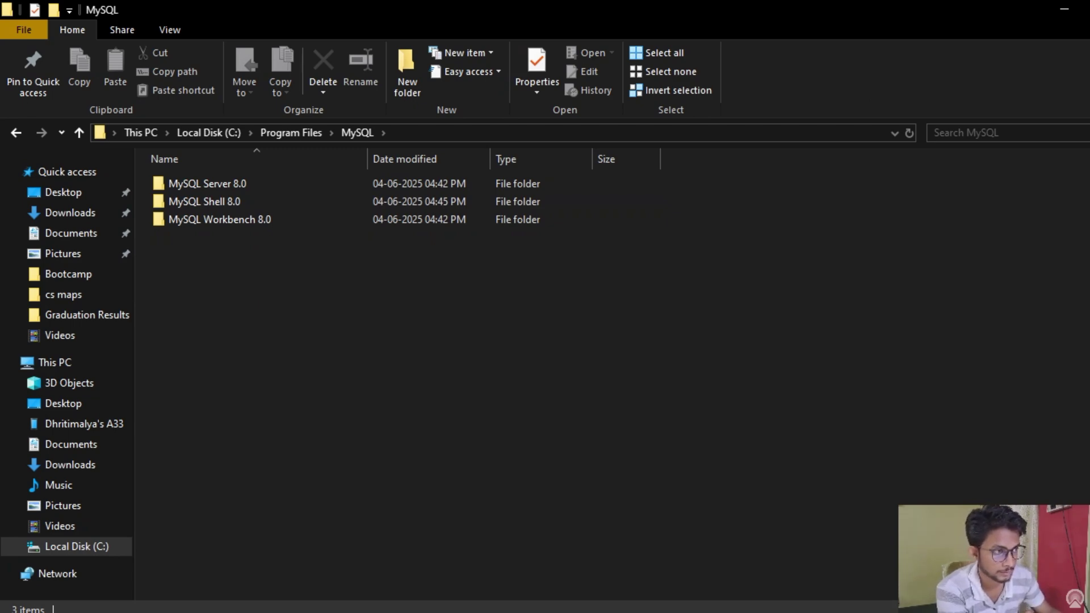
# Restore and reposition the Explorer window, then open MySQL Server 8.0 > bin
pyautogui.click(1089, 10)
pyautogui.moveTo(768, 143); pyautogui.dragTo(496, 84)
pyautogui.click(891, 212)
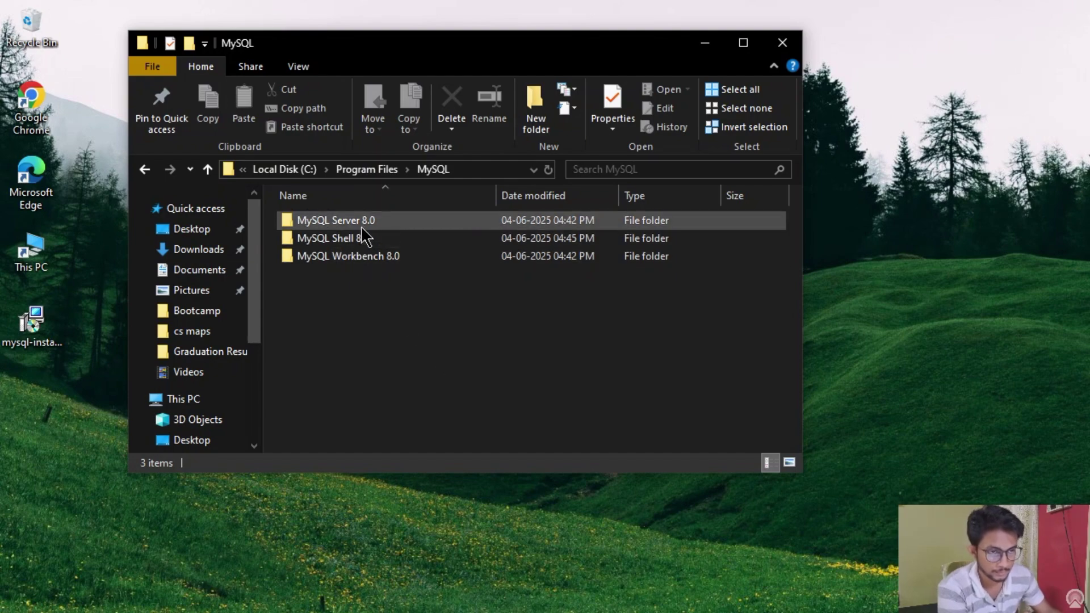
pyautogui.doubleClick(361, 225)
pyautogui.doubleClick(363, 223)
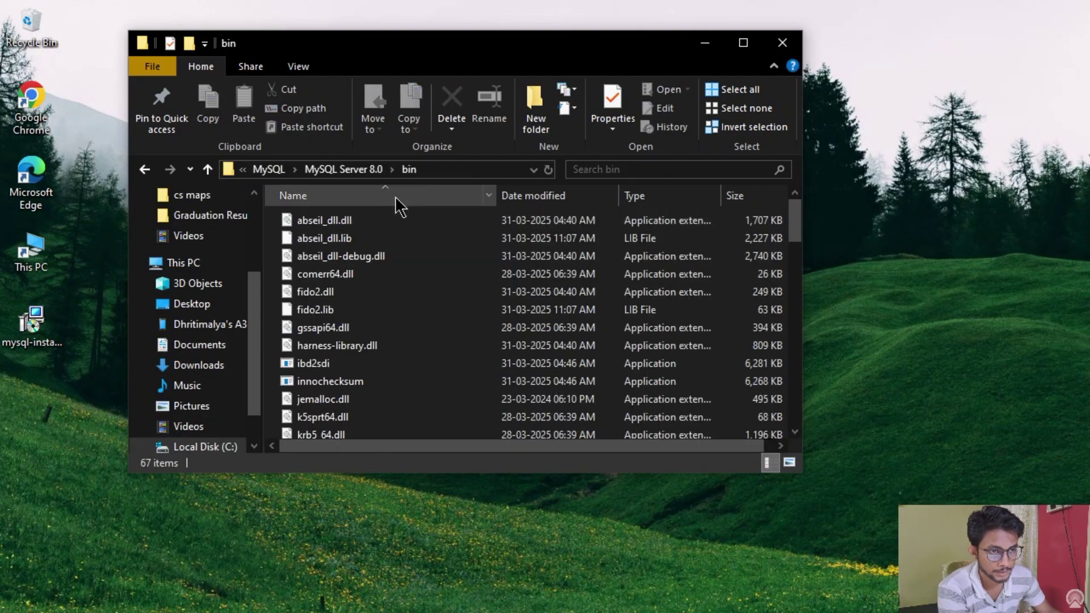
# Copy the bin folder's full path from the address bar
pyautogui.click(436, 171)
pyautogui.rightClick(440, 172)
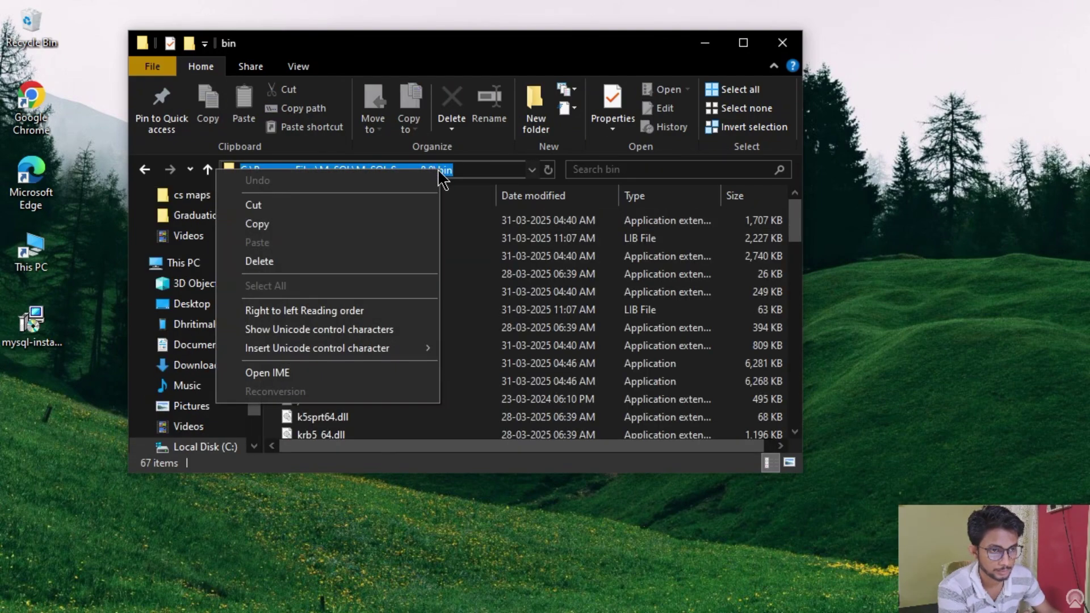
pyautogui.click(345, 226)
pyautogui.click(897, 359)
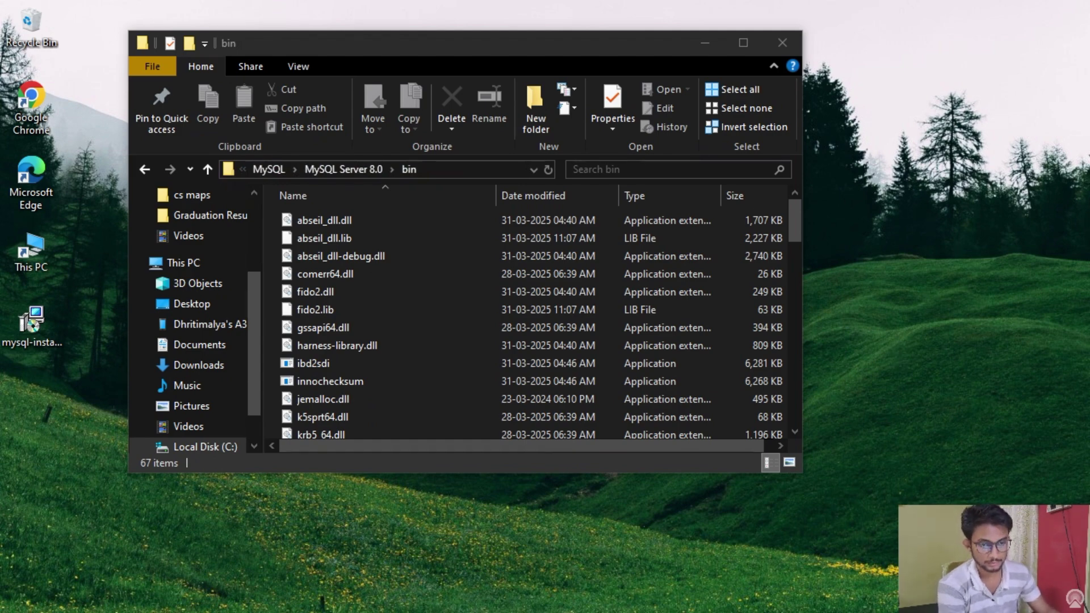
# Search 'environ' to open System Properties and reach the Environment Variables dialog
pyautogui.press('super+s')
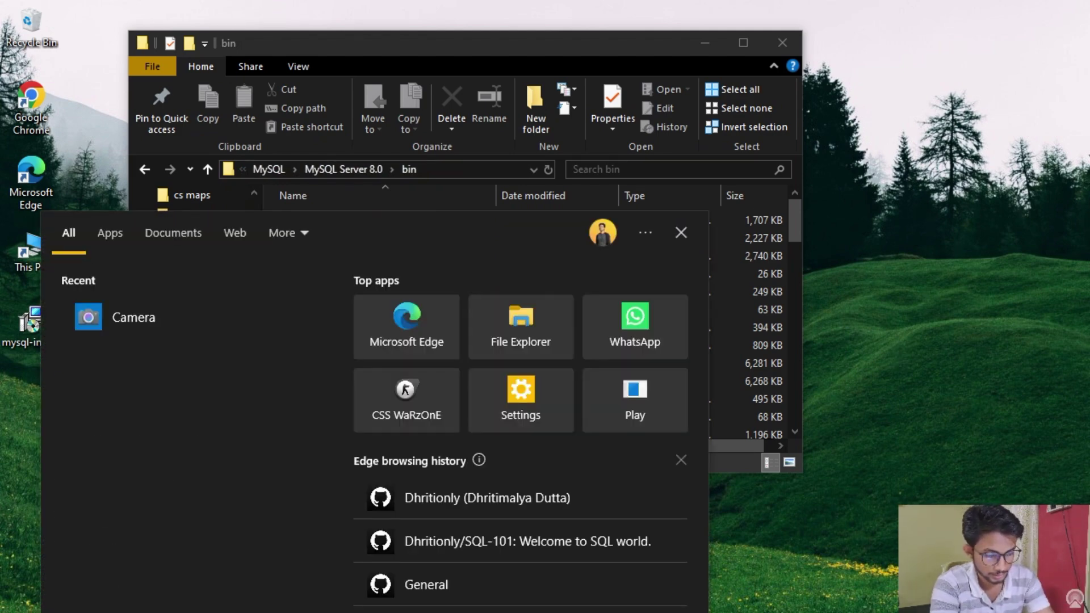
pyautogui.write('environ')
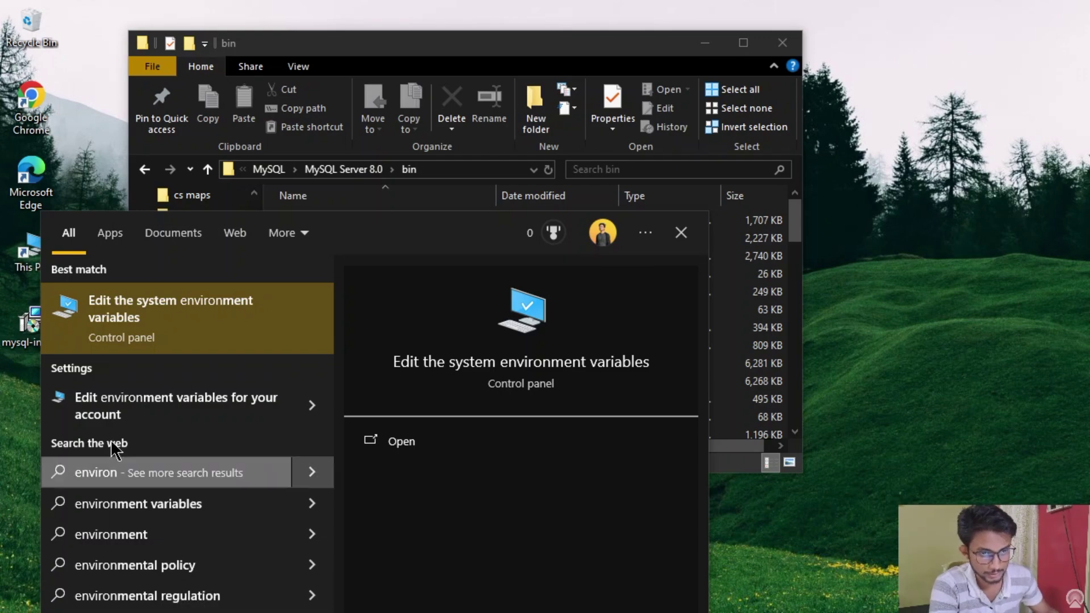
pyautogui.click(109, 316)
pyautogui.click(703, 45)
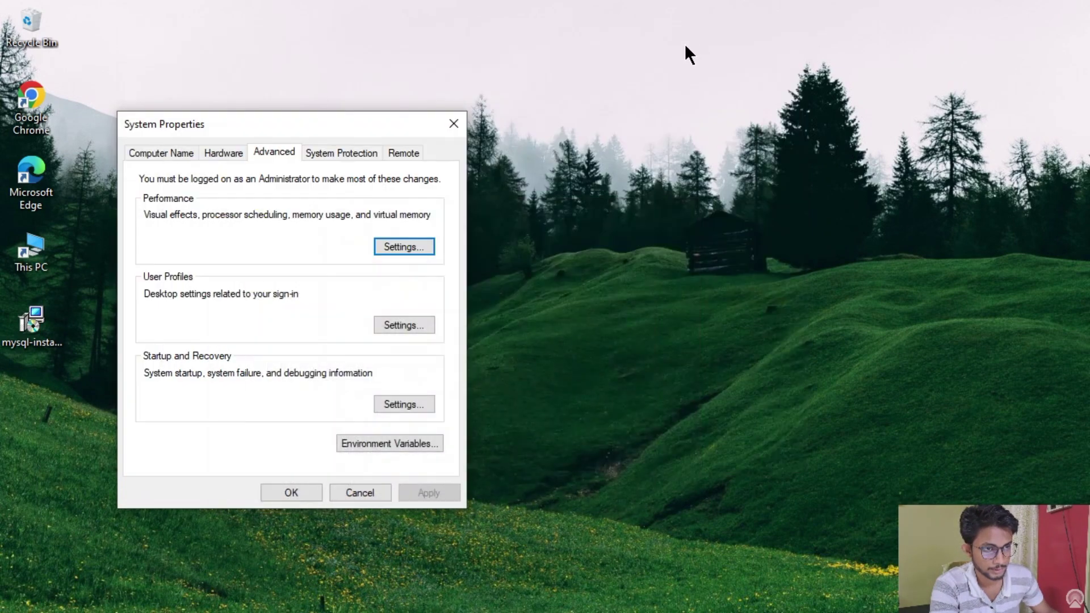
pyautogui.moveTo(288, 122); pyautogui.dragTo(422, 95)
pyautogui.click(826, 211)
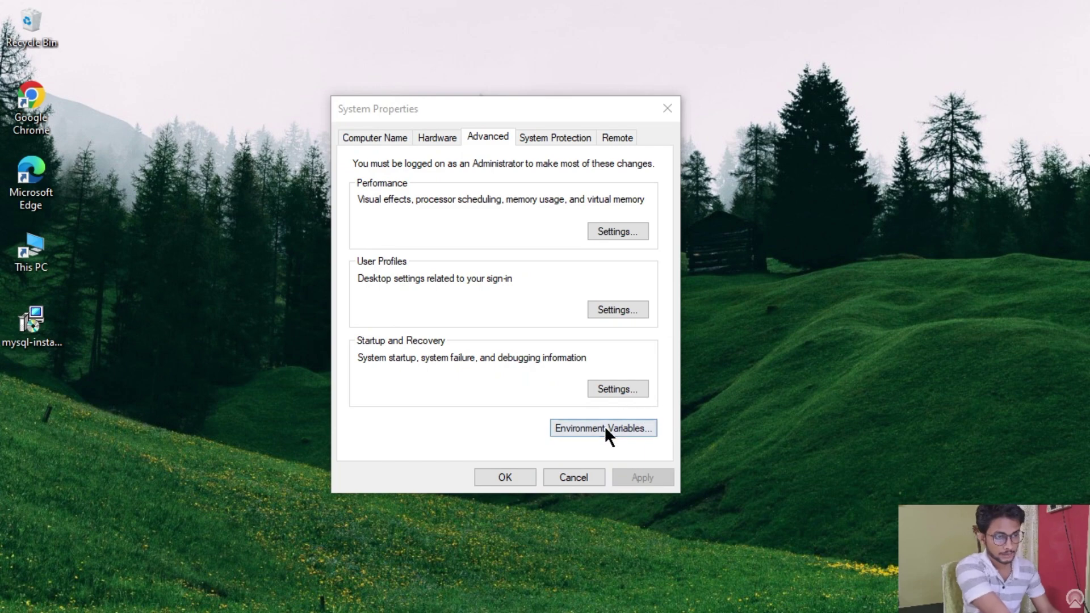
pyautogui.click(604, 426)
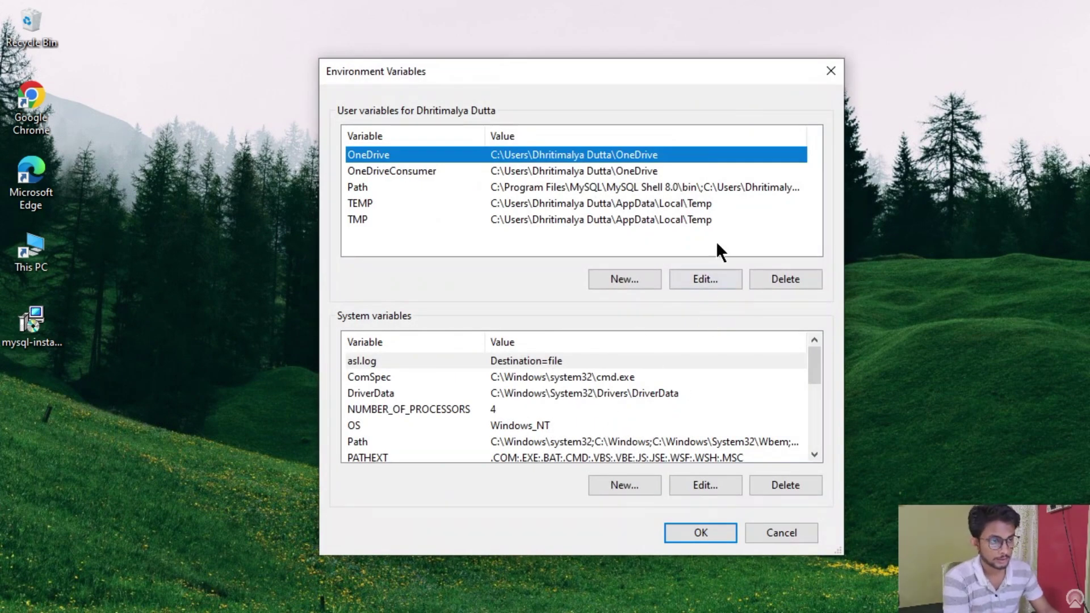
# Add the pasted MySQL Server 8.0 bin path as a new system Path entry and confirm all dialogs
pyautogui.click(1027, 351)
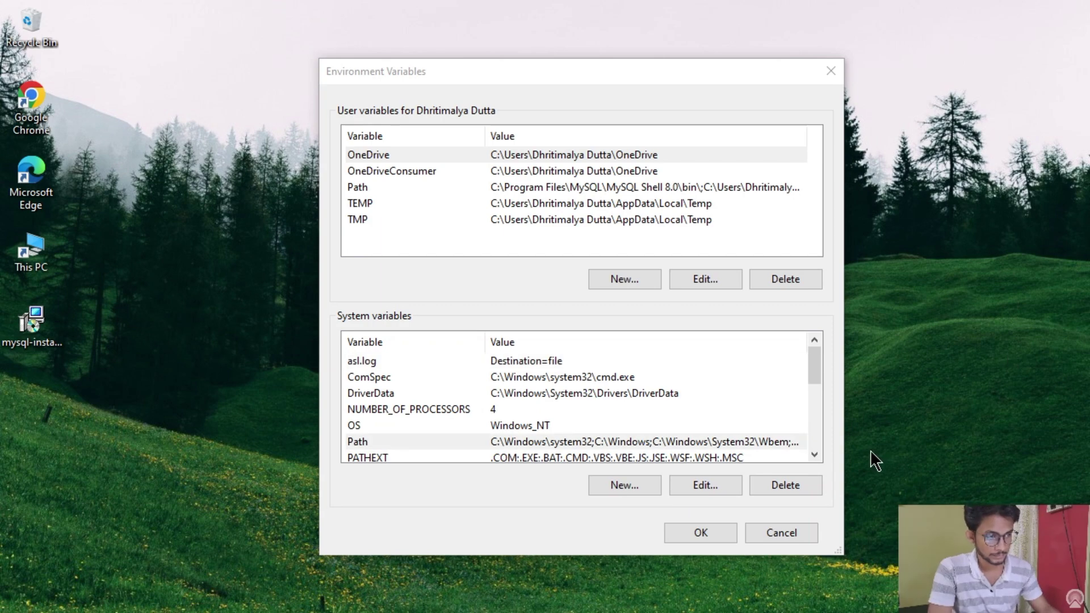
pyautogui.doubleClick(633, 442)
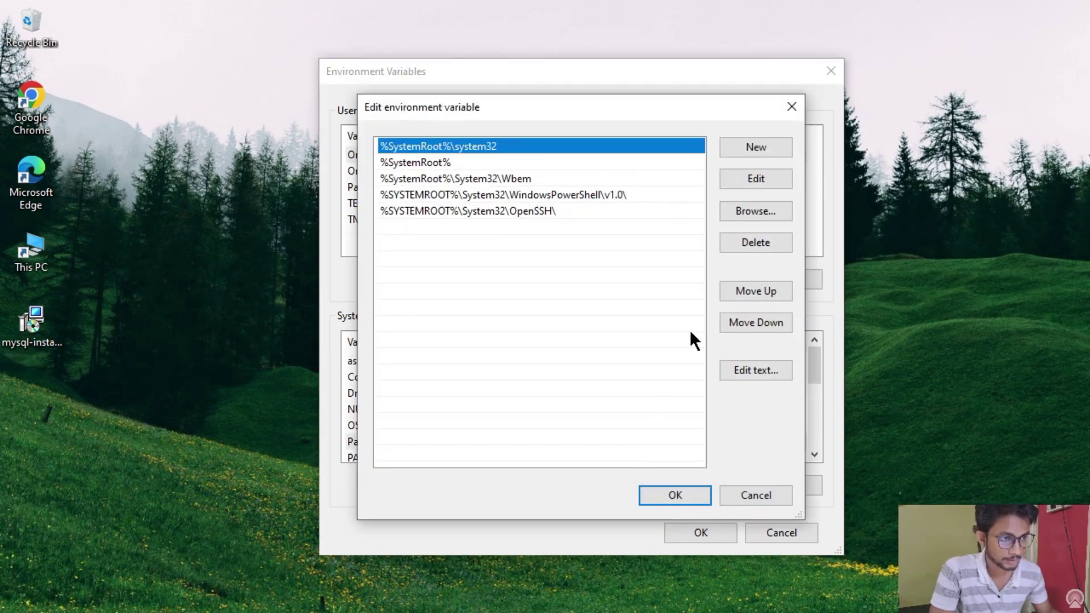
pyautogui.click(756, 147)
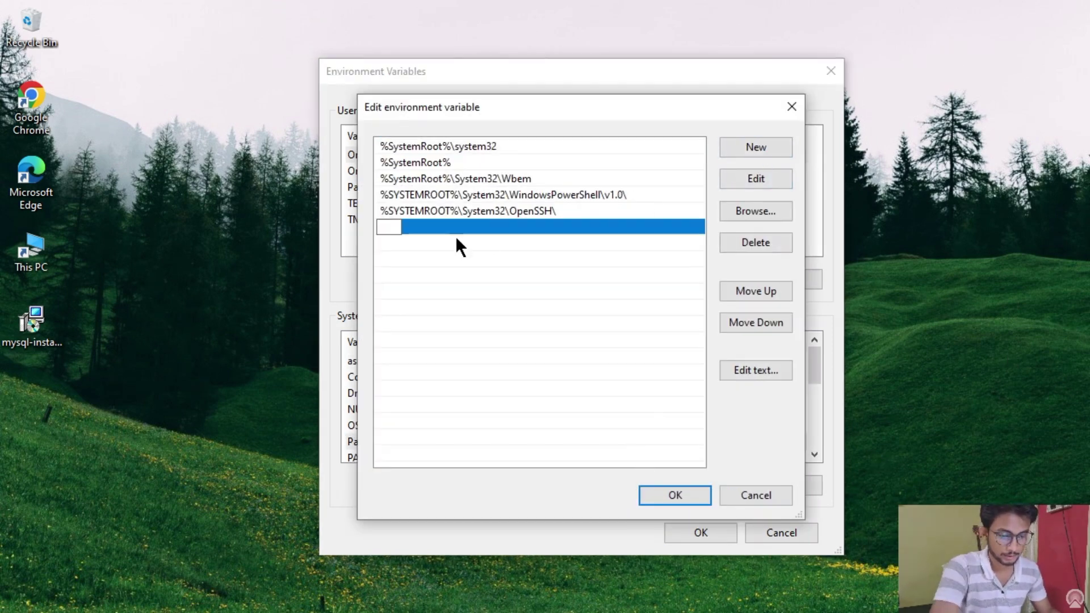
pyautogui.hotkey('ctrl', 'v')
pyautogui.click(673, 496)
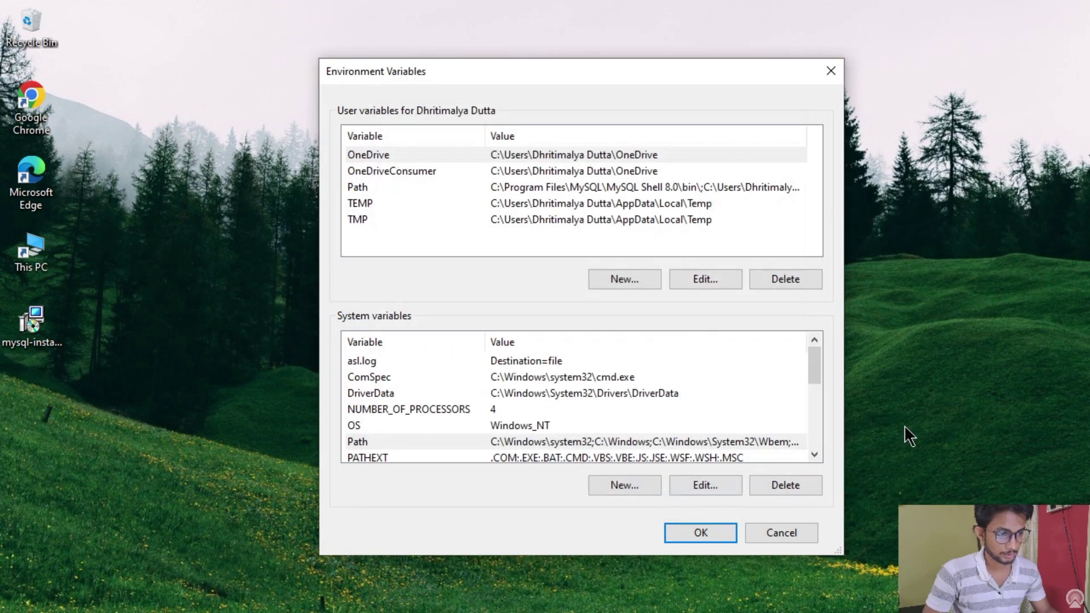
pyautogui.click(708, 532)
pyautogui.click(518, 479)
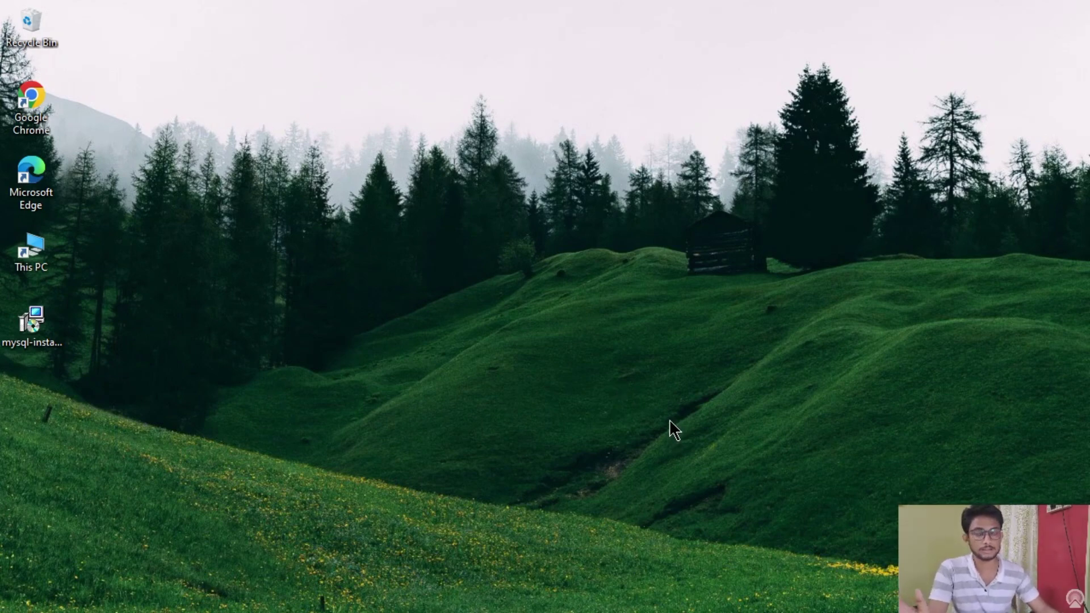
# Search for 'cmd' and launch Command Prompt
pyautogui.click(159, 612)
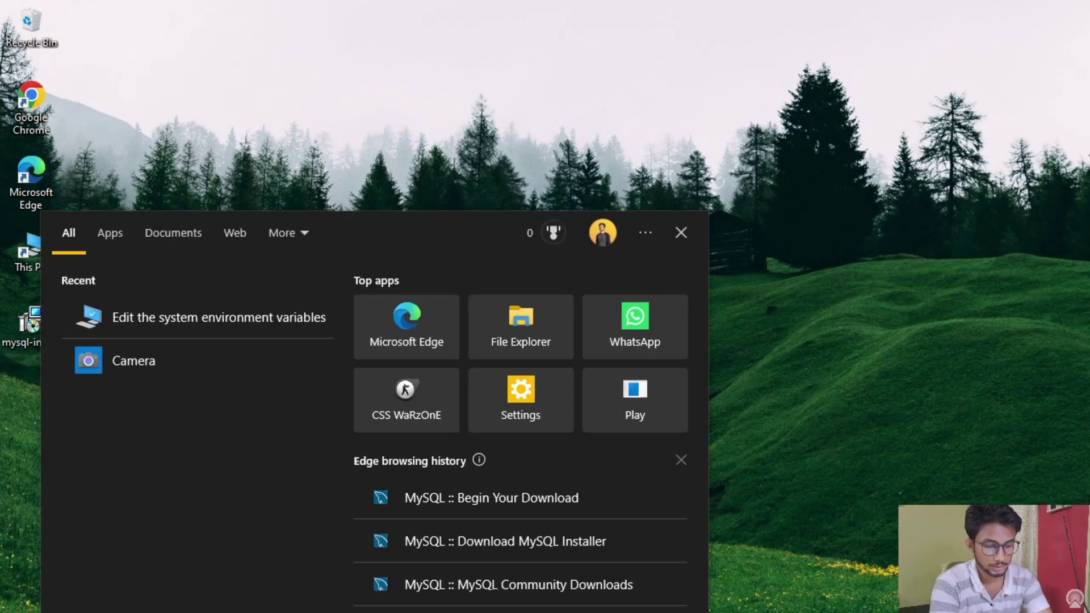
pyautogui.write('cmd')
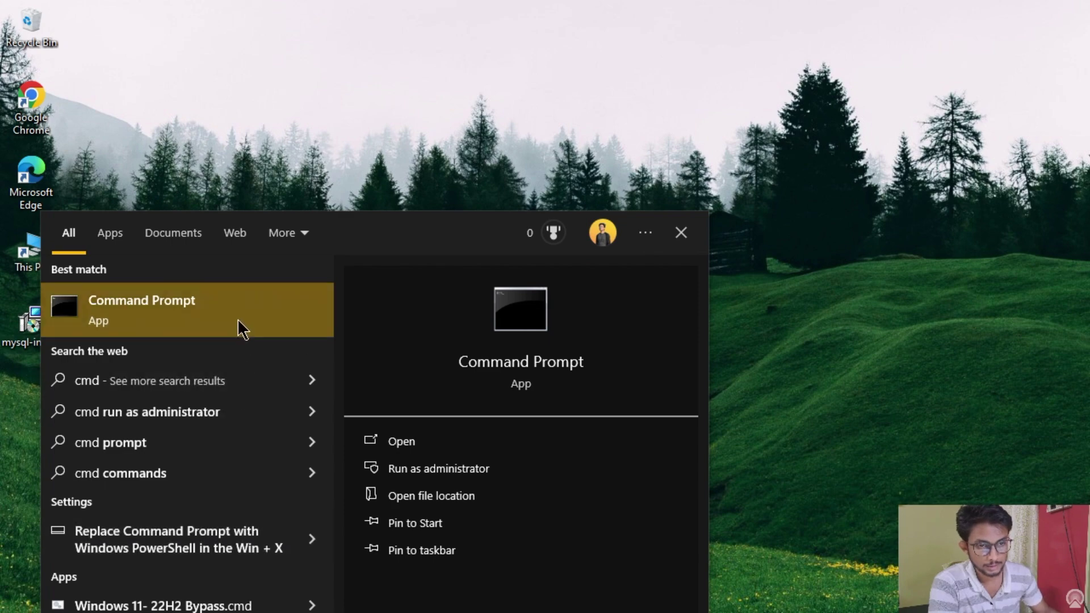
pyautogui.click(239, 328)
# Run mysql --version to confirm Ver 8.0.42, then leave the window for the desktop
pyautogui.write('m')
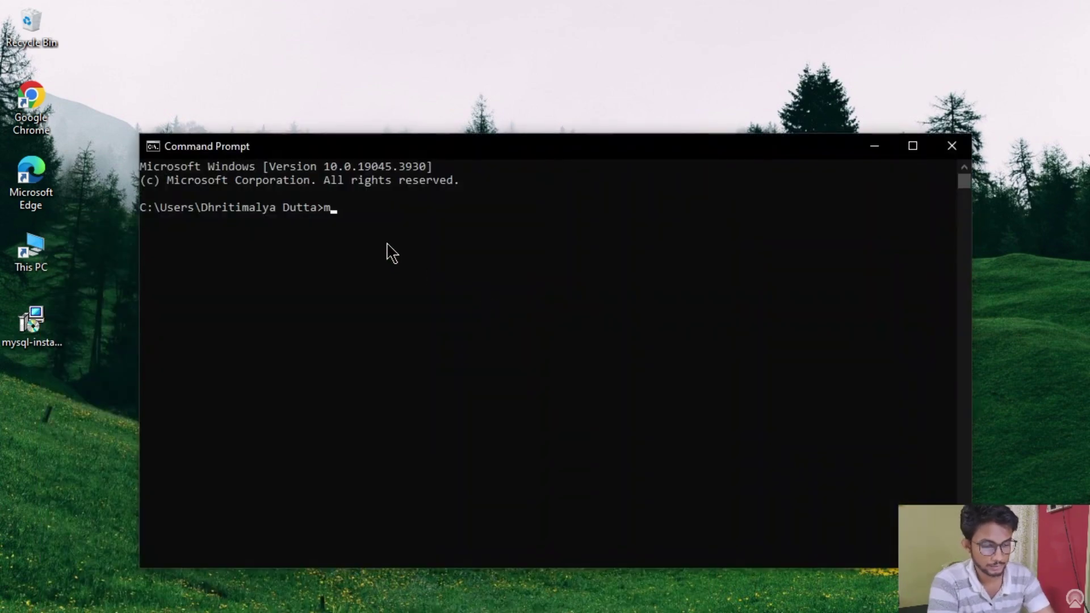
pyautogui.write('ysql')
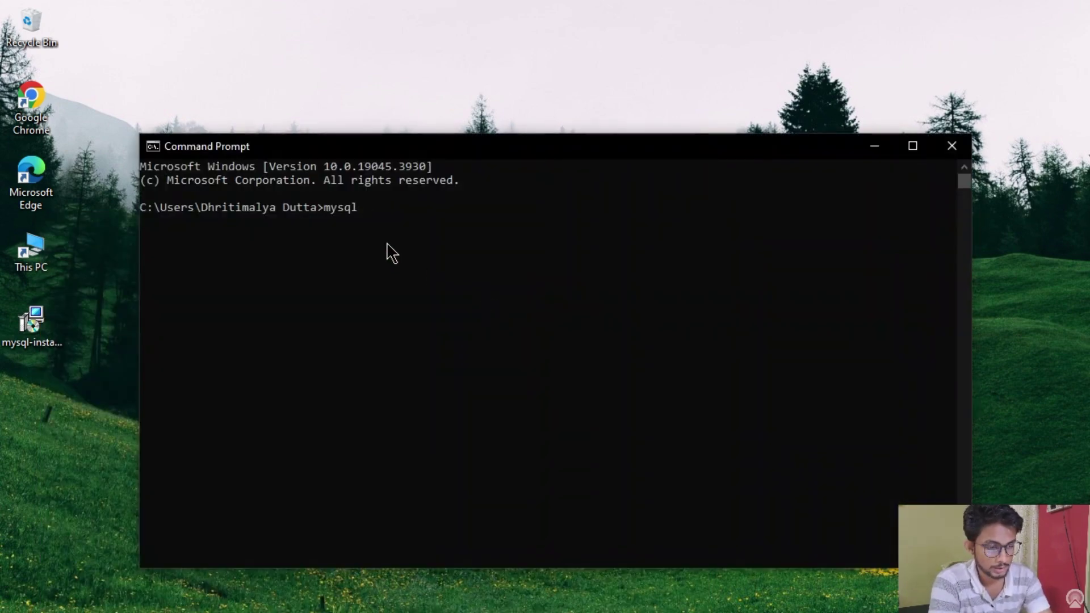
pyautogui.write(' --')
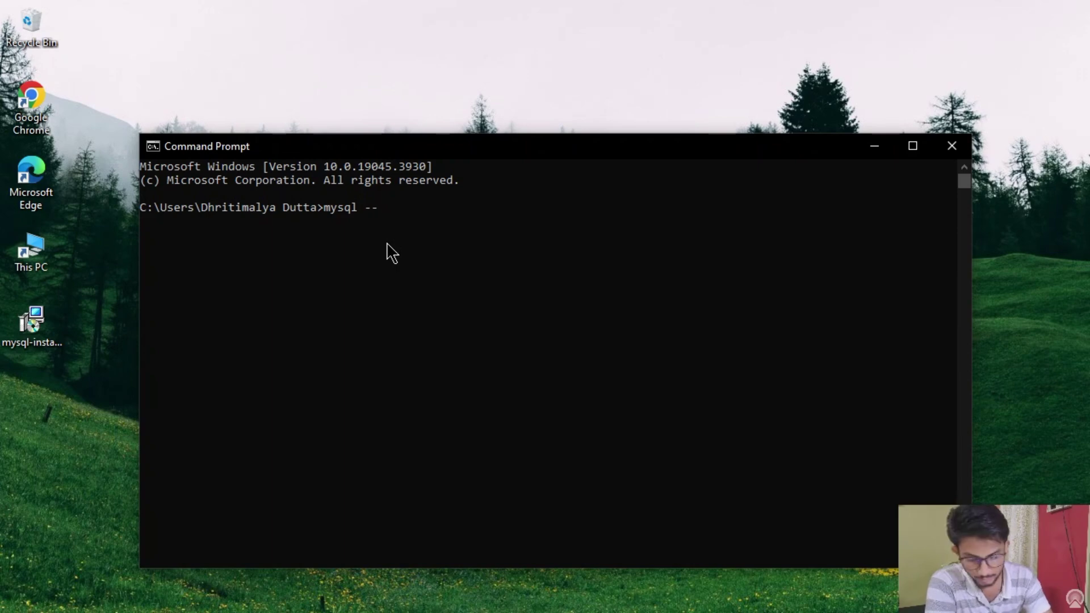
pyautogui.write('version')
pyautogui.press('Return')
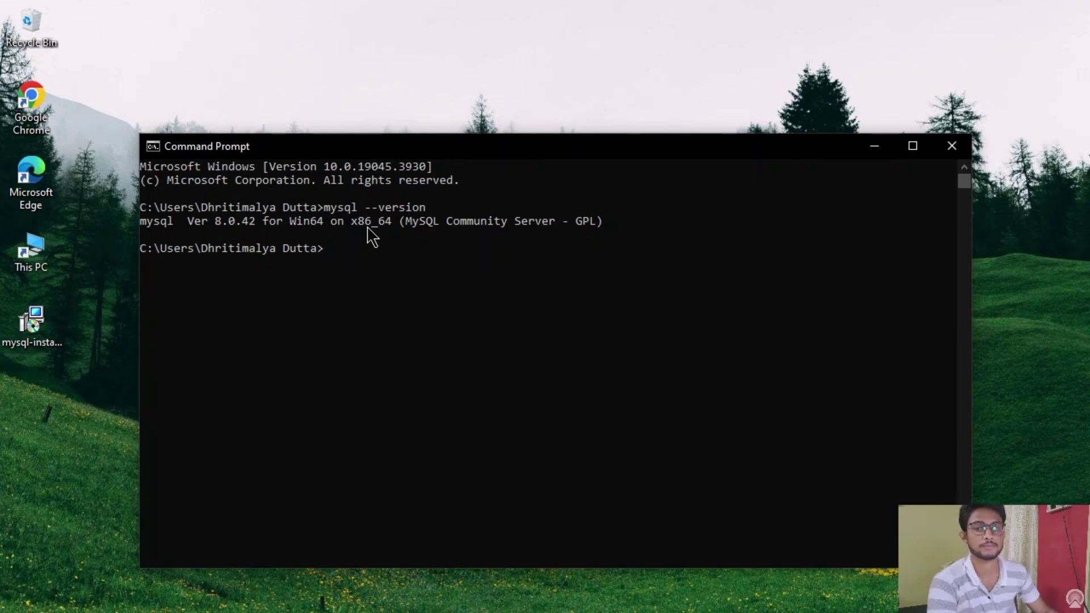
pyautogui.press('super+d')
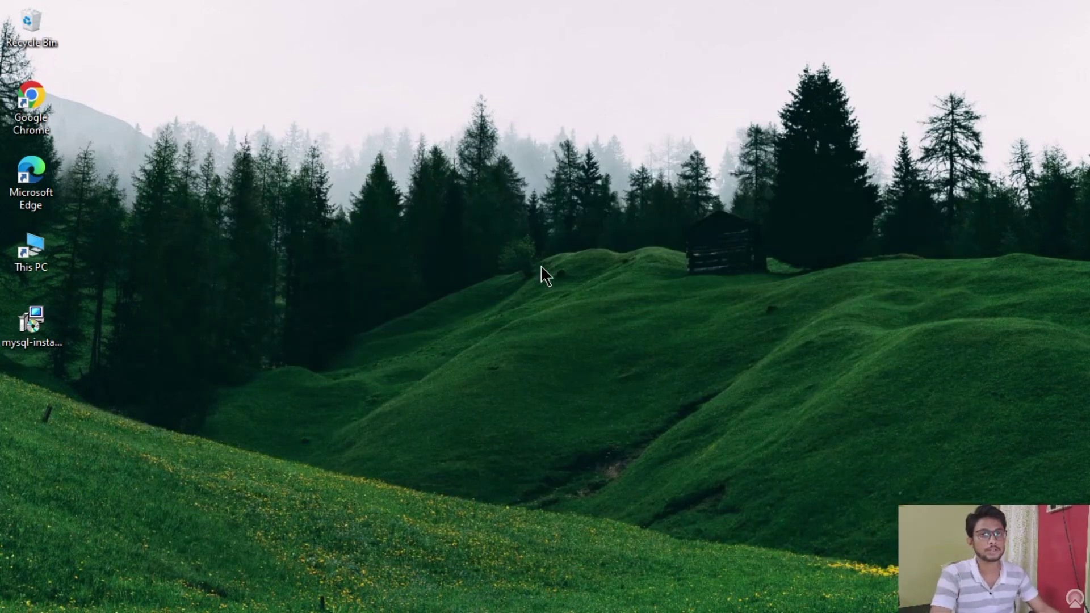
# Launch MySQL Workbench 8.0 CE from the MySQL group in the Start menu
pyautogui.click(7, 605)
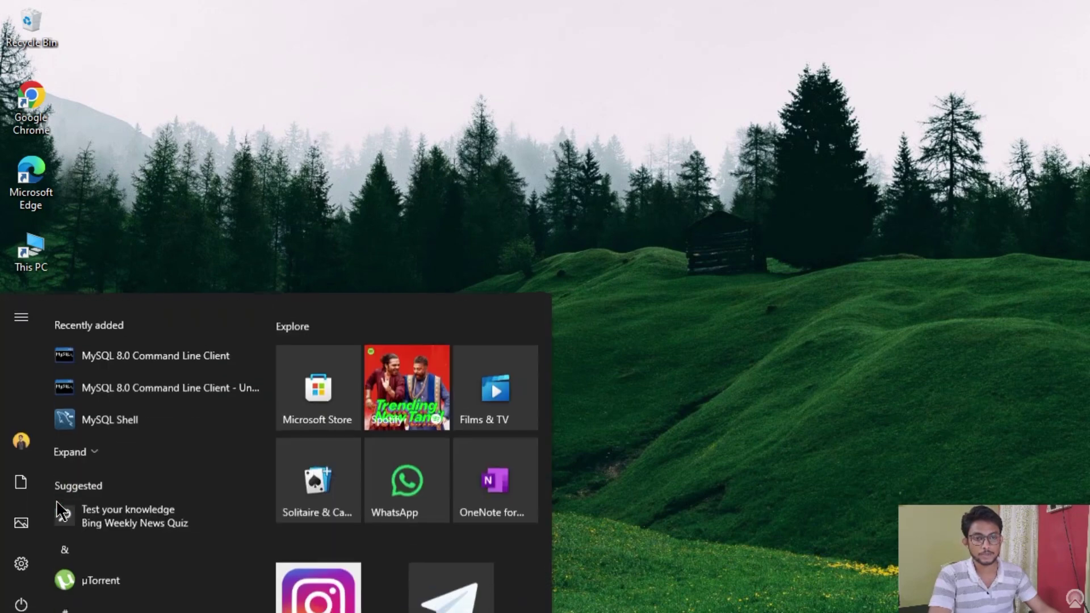
pyautogui.scroll(-3, 136, 455)
pyautogui.scroll(-15, 170, 442)
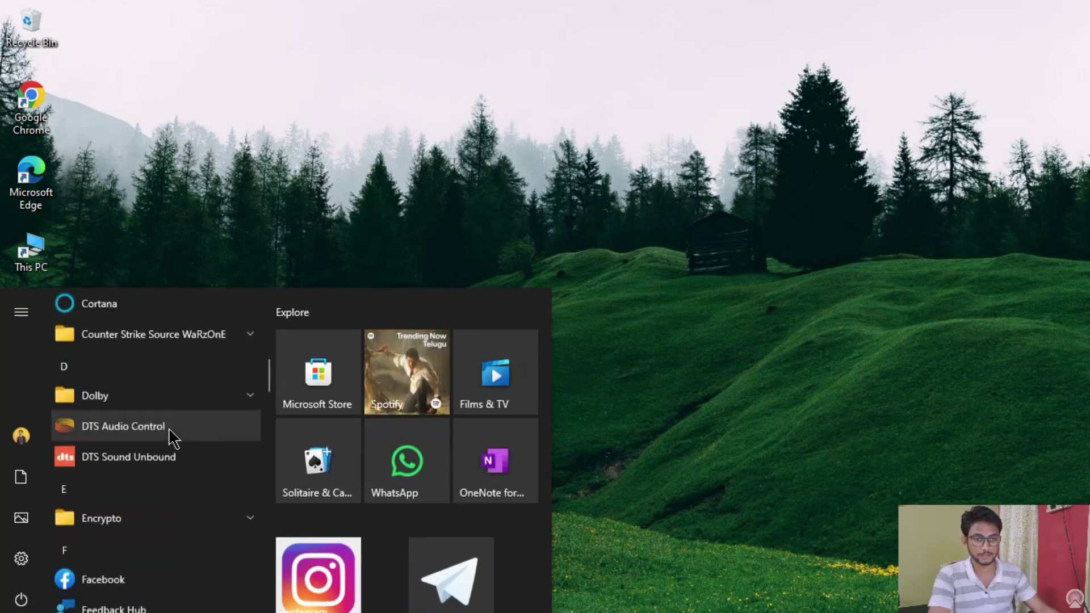
pyautogui.scroll(2, 170, 438)
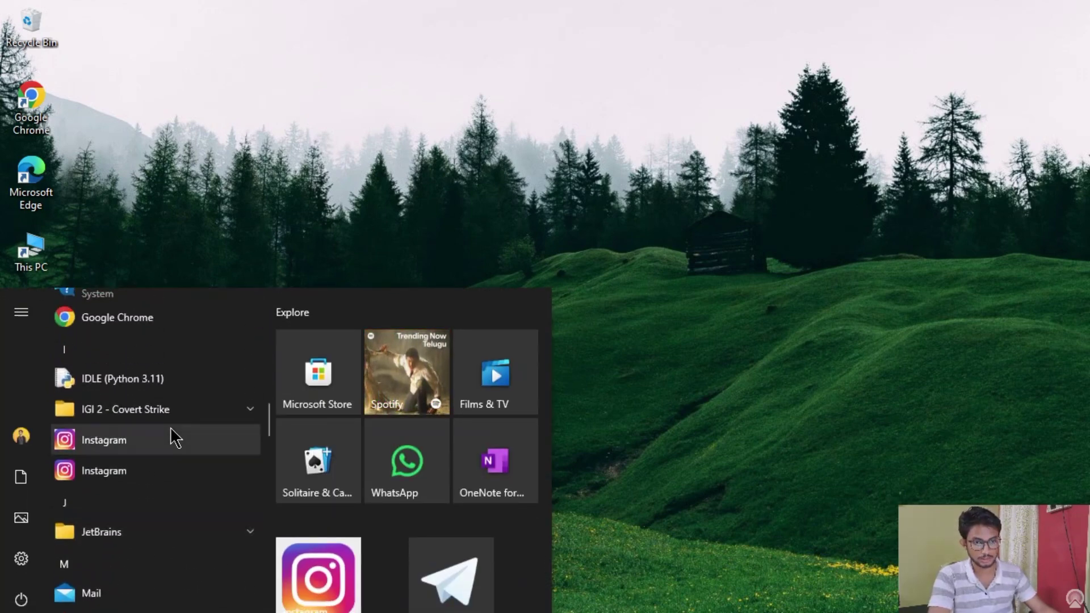
pyautogui.scroll(-8, 170, 438)
pyautogui.click(134, 471)
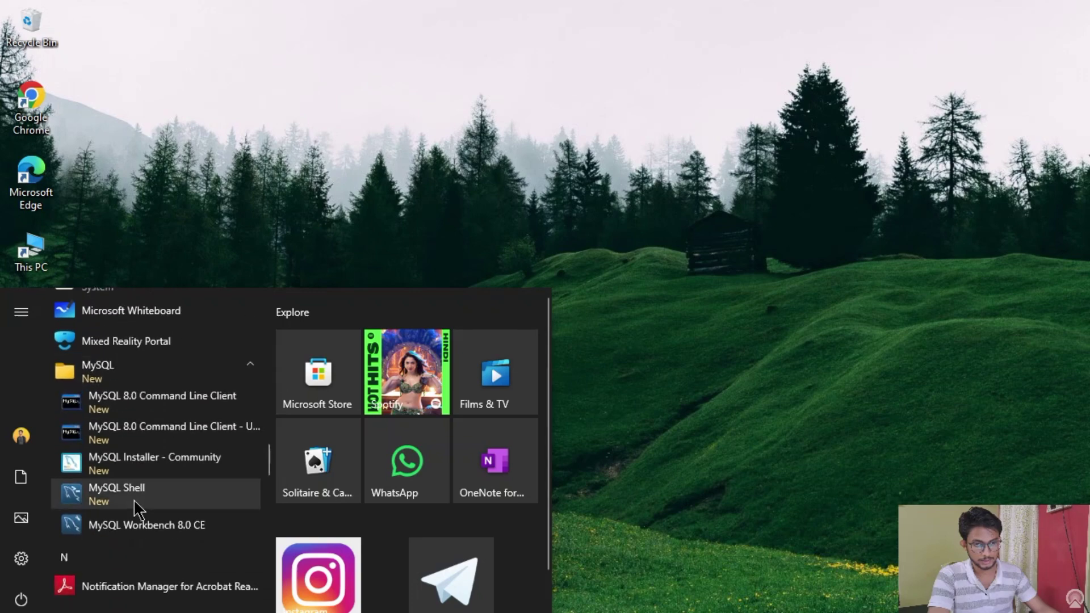
pyautogui.click(173, 520)
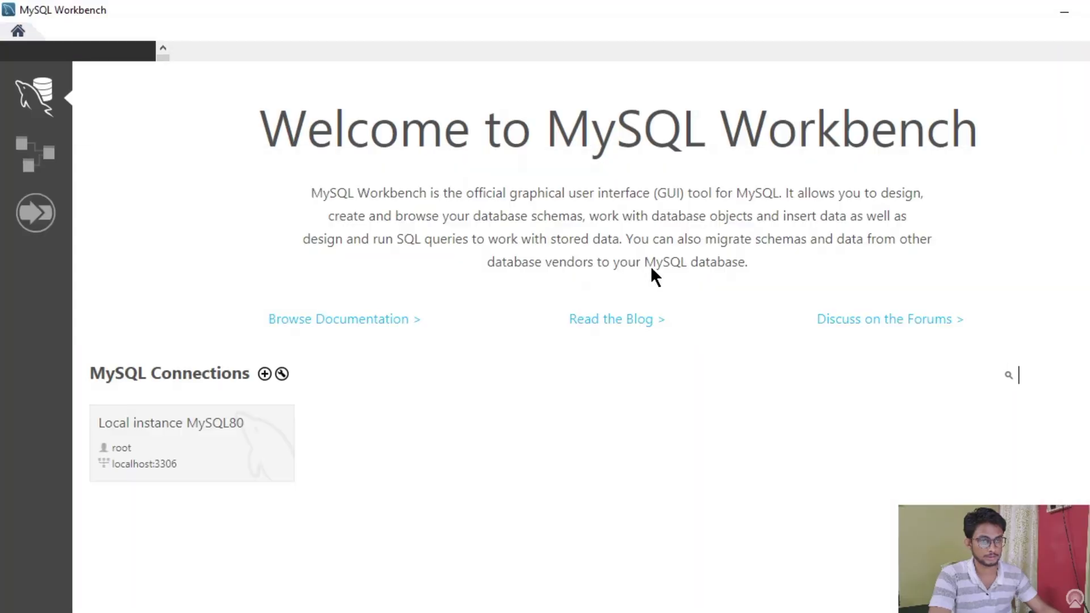
# Connect to Local instance MySQL80 by entering the root password
pyautogui.click(176, 444)
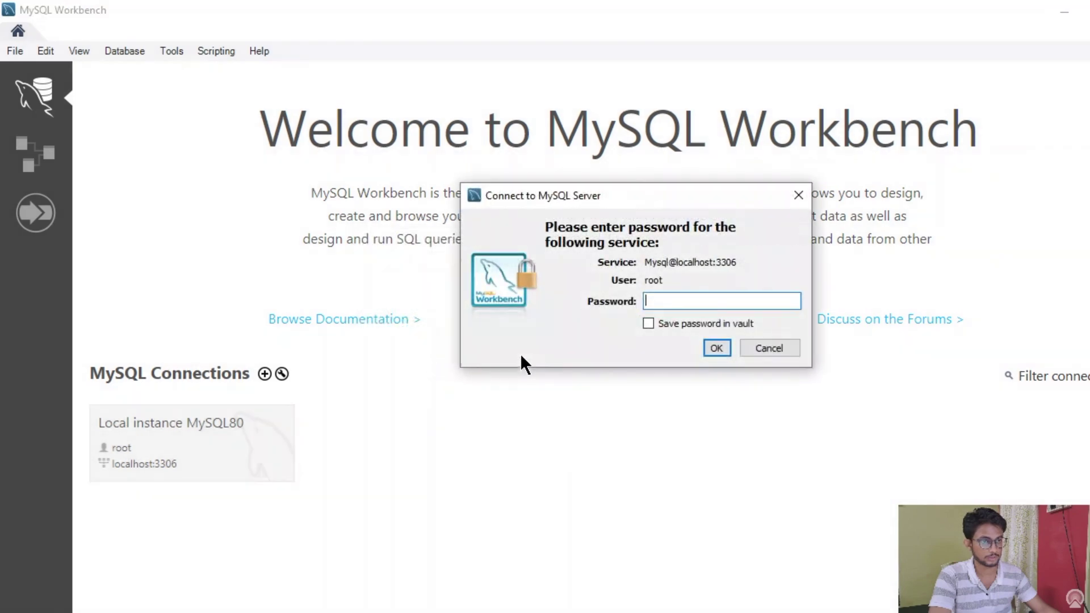
pyautogui.write('********')
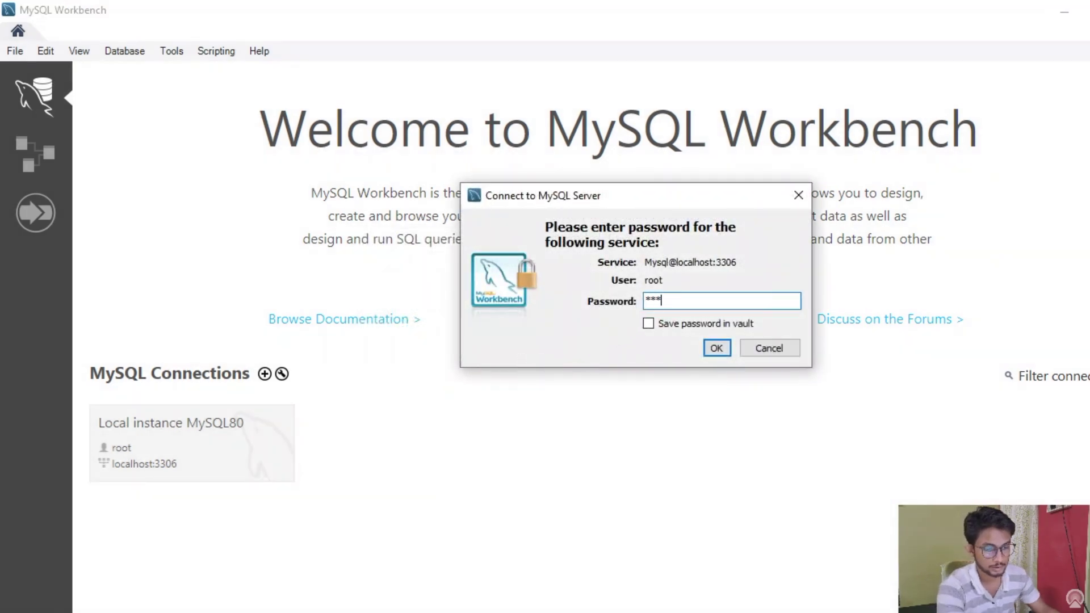
pyautogui.press('Return')
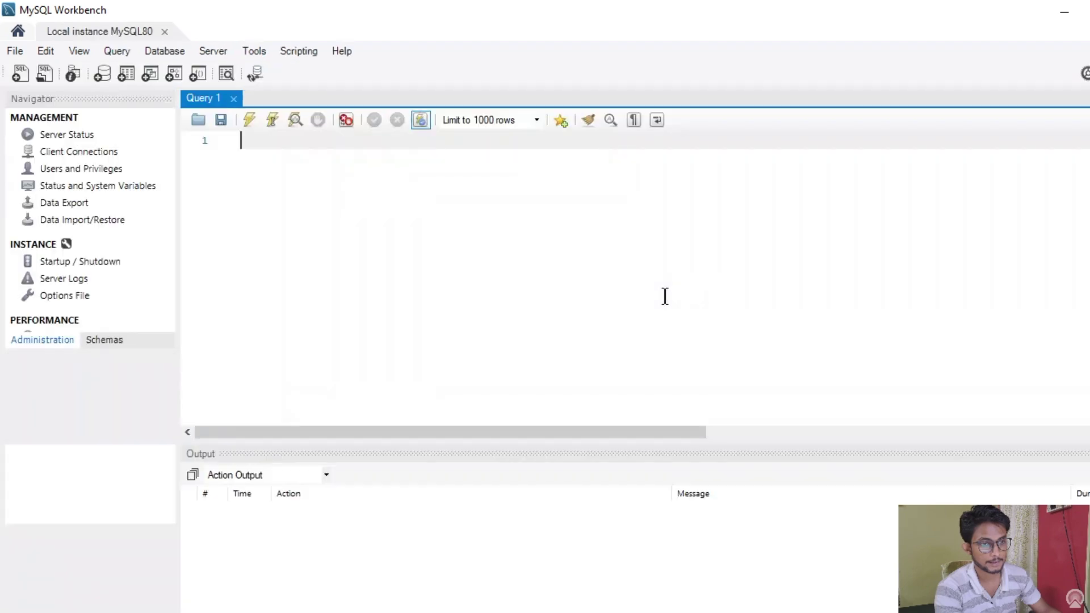
# Check Server Status shows MySQL80 Running on 8.0.42, then minimize Workbench
pyautogui.click(63, 135)
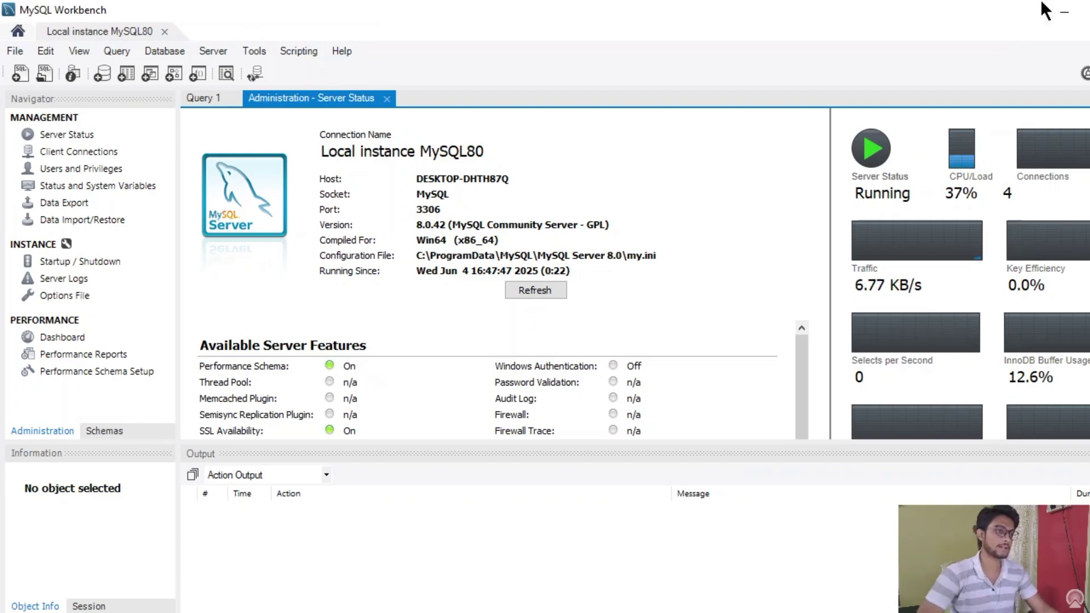
pyautogui.click(1061, 11)
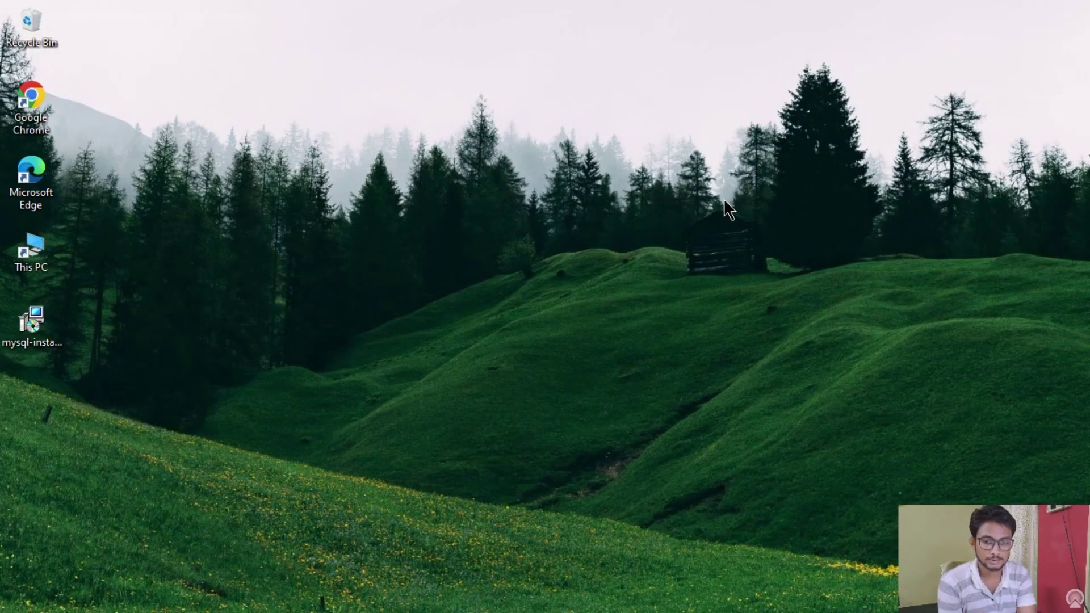